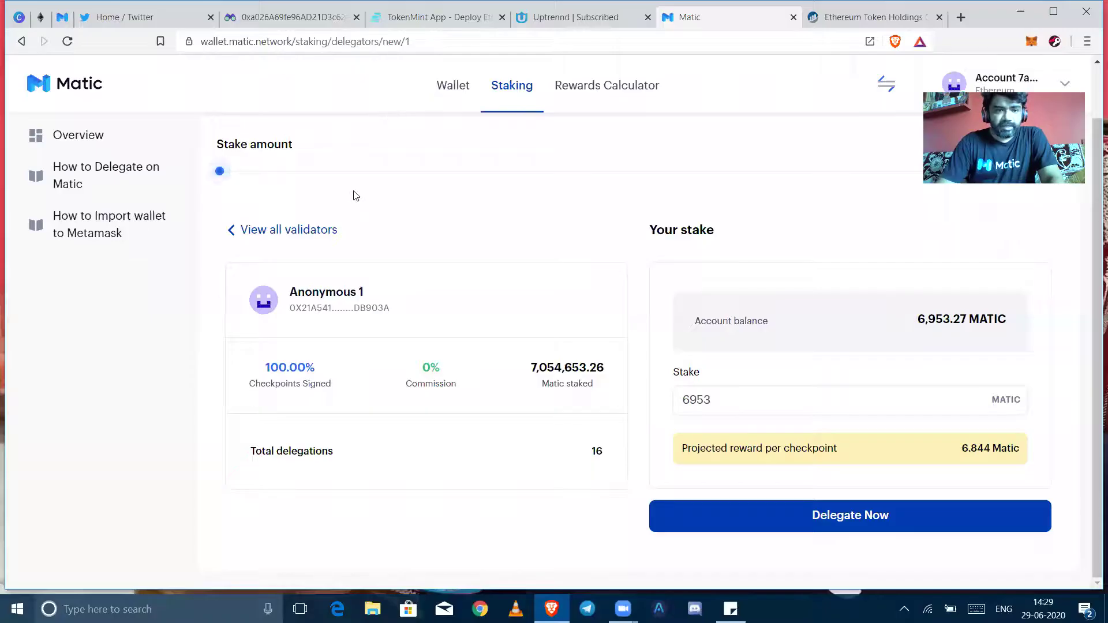
Load wallet.matic.network to show the 151.99 USD balance of MATIC and ETH
click(379, 45)
text(wallet)
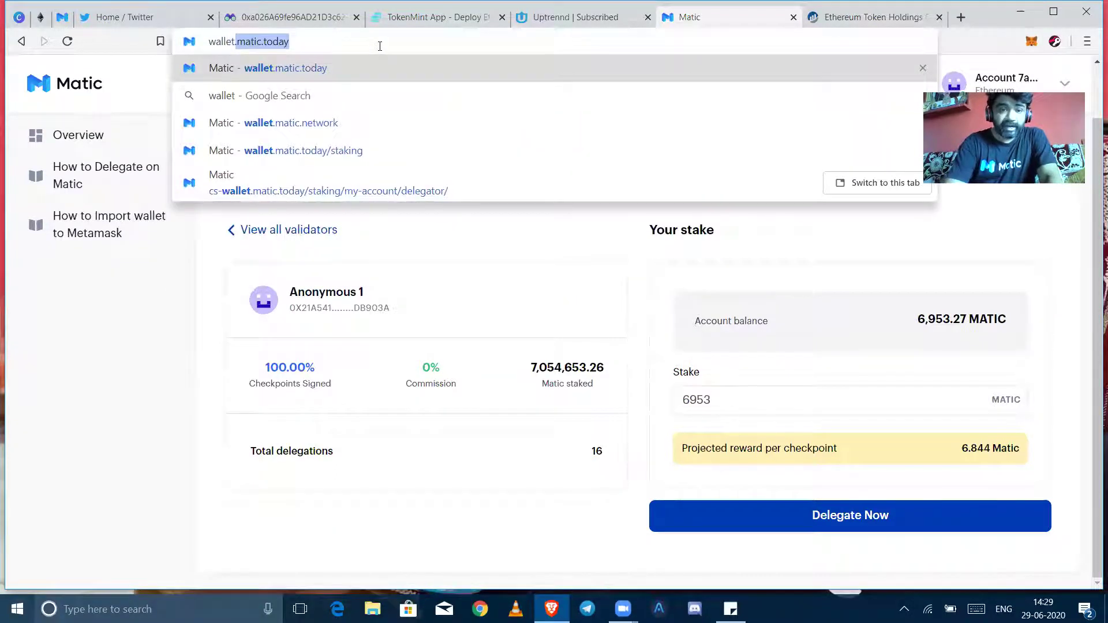
text(.mati)
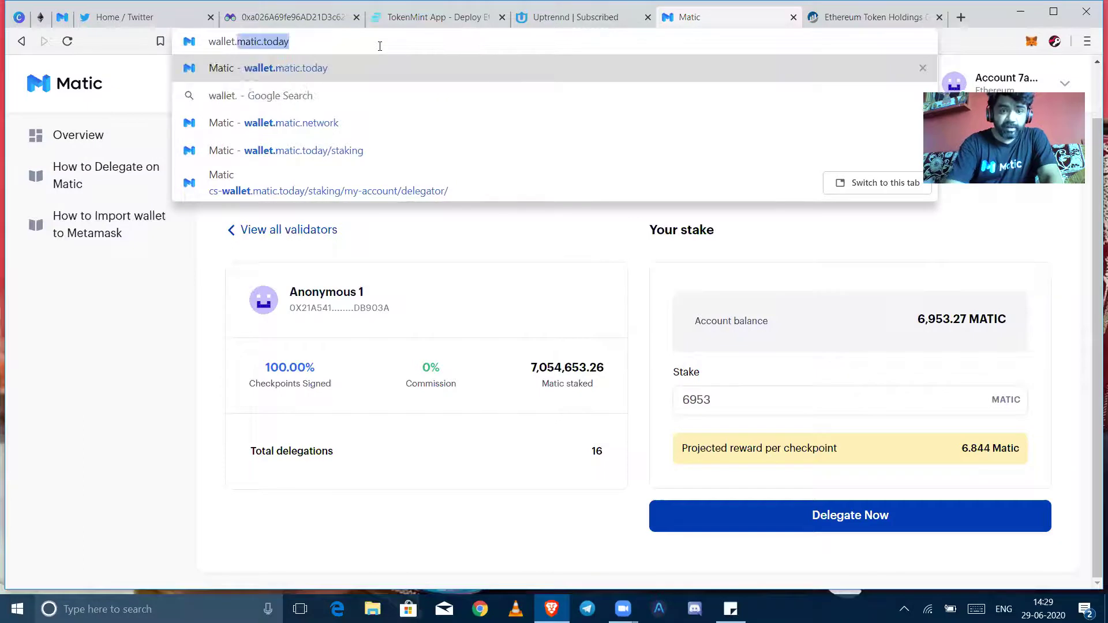
text(c.network)
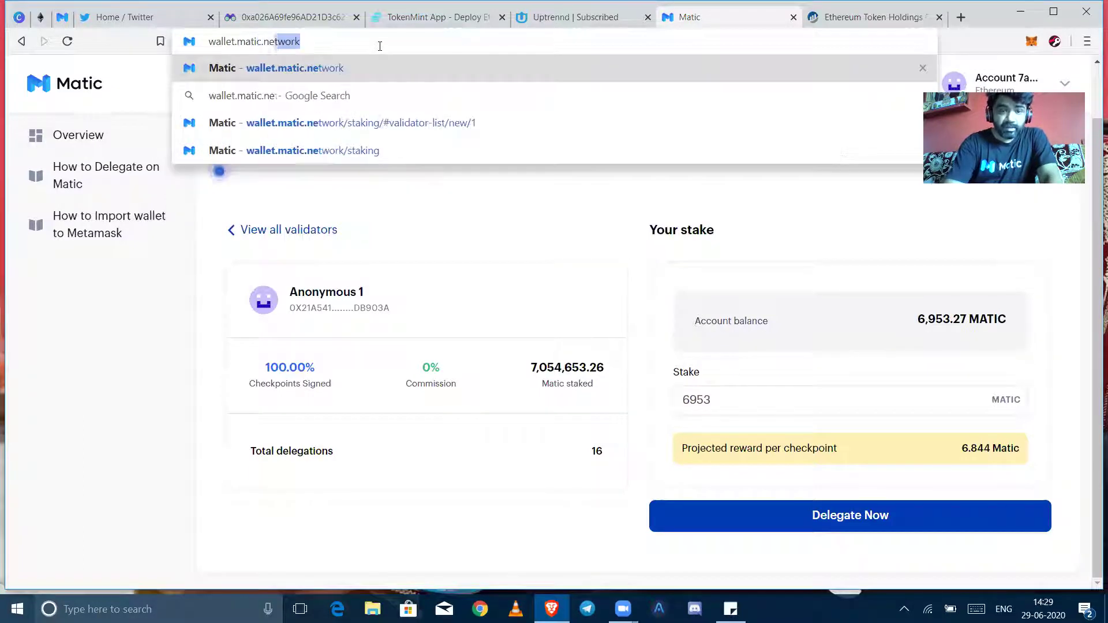
key(Return)
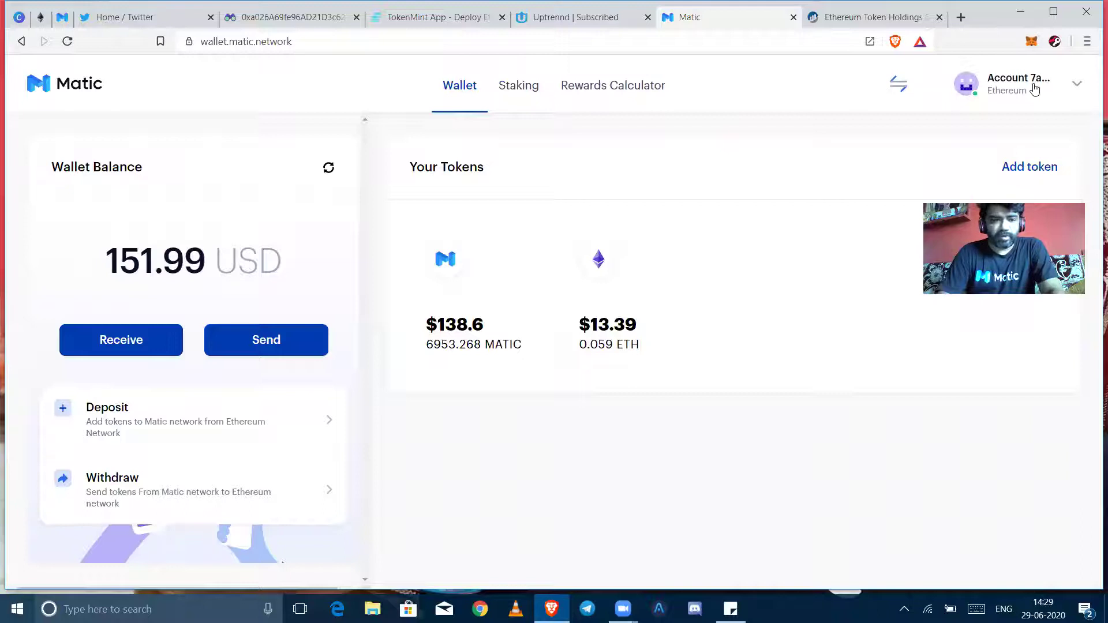
mouse_move(449, 299)
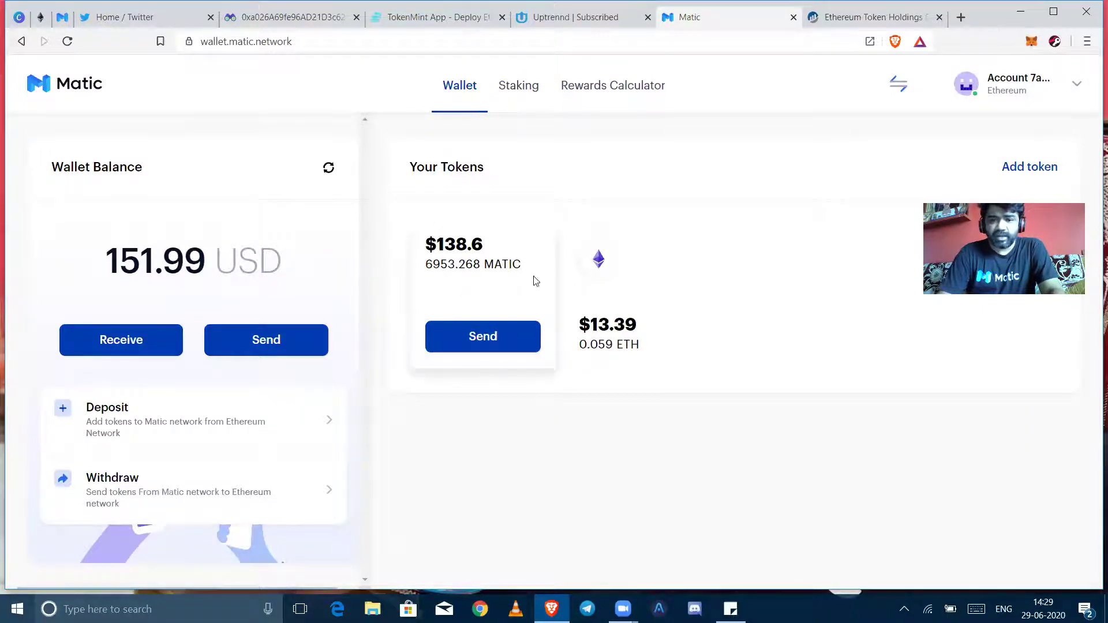
mouse_move(584, 276)
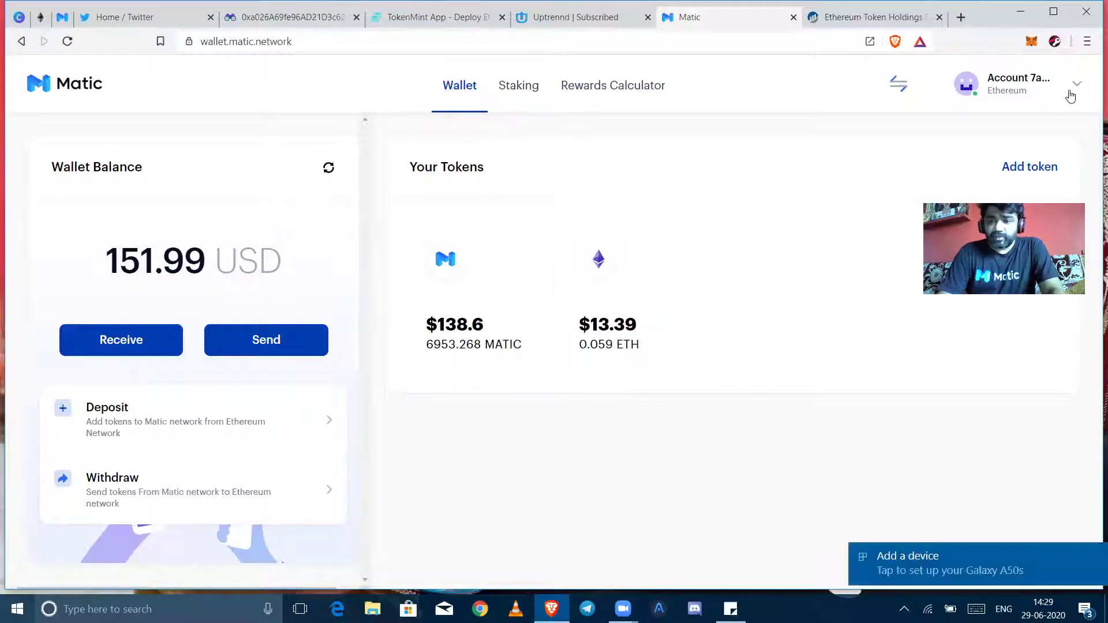
Log out of Matic Wallet and bring up MetaMask showing Account 2
click(1060, 105)
click(846, 301)
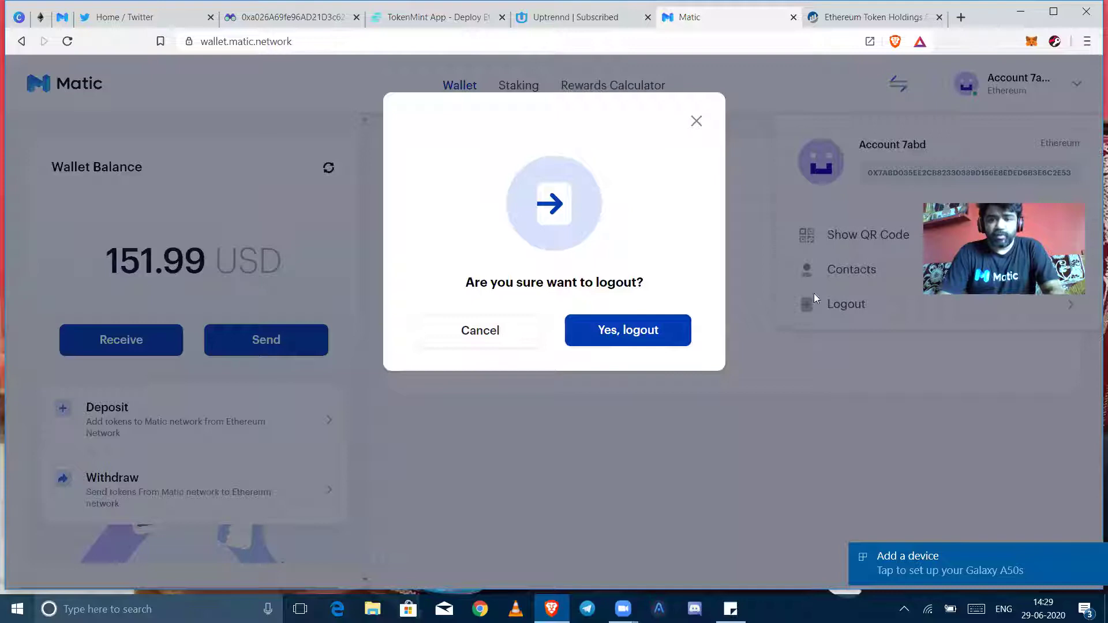
click(620, 350)
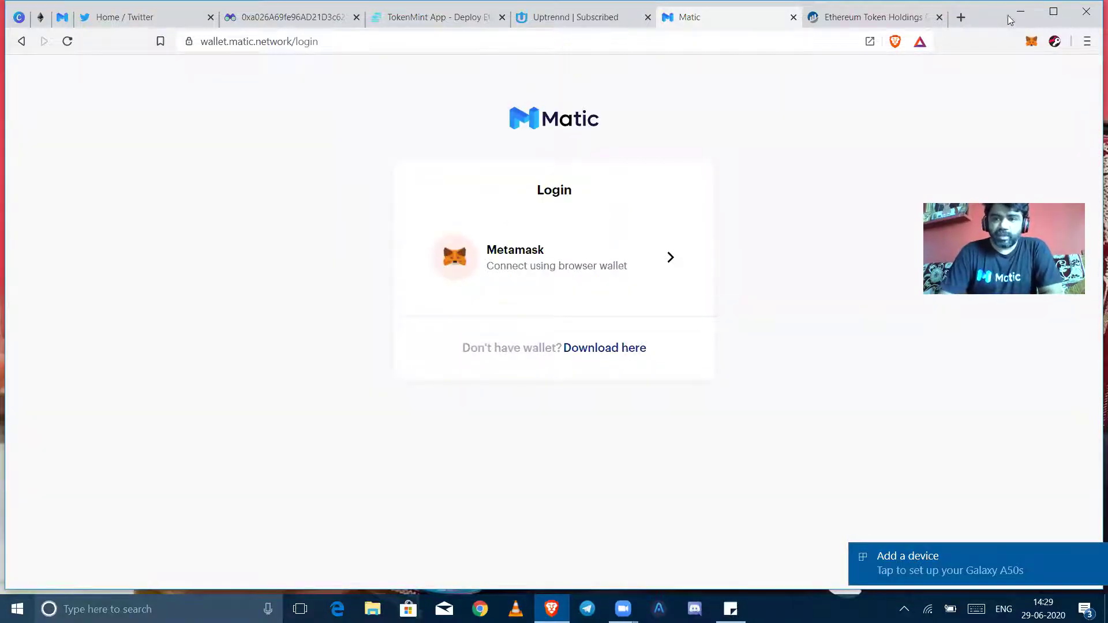
click(1030, 44)
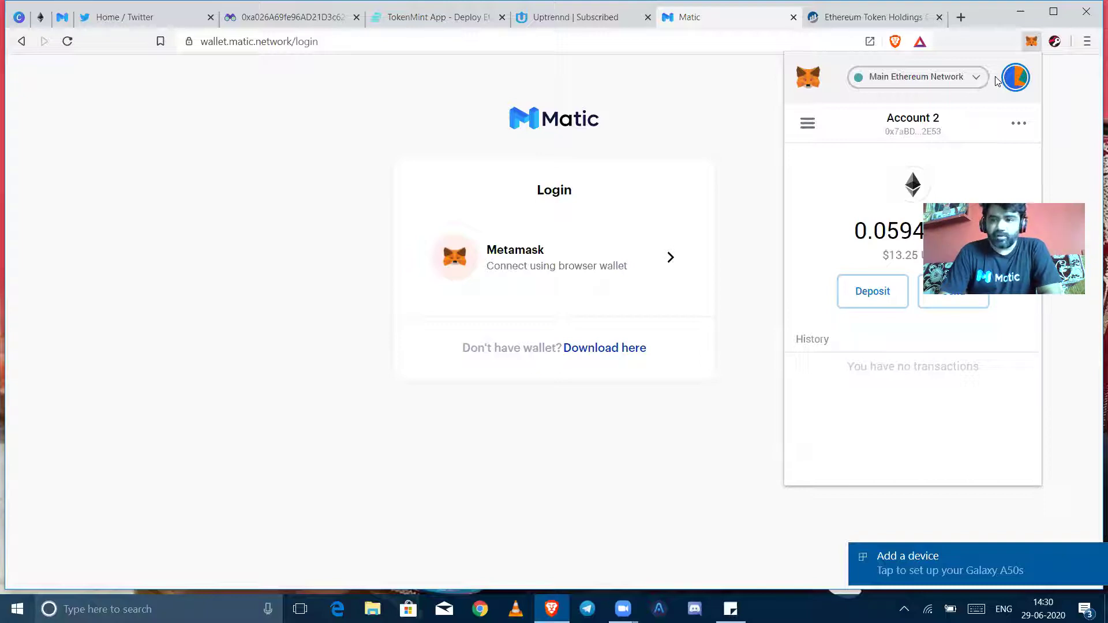
click(982, 80)
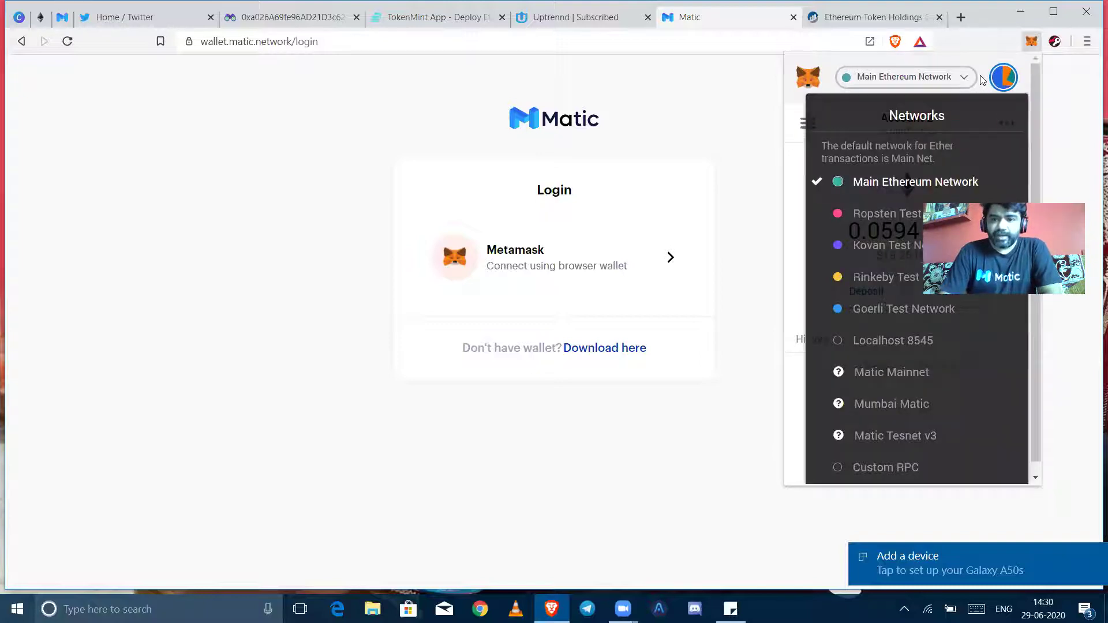
click(972, 80)
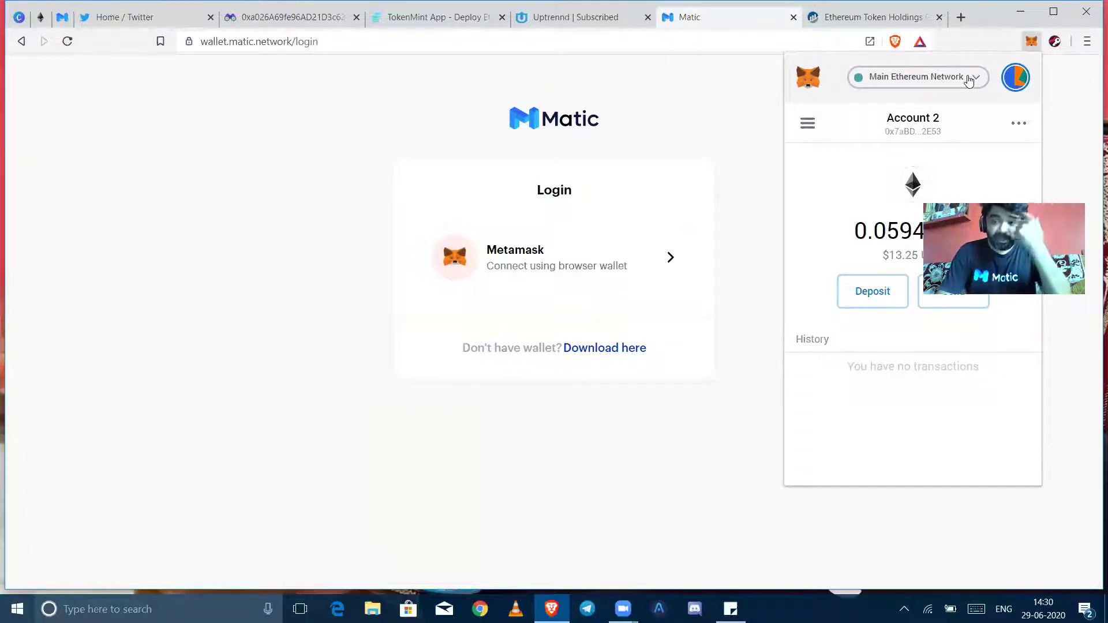
click(968, 79)
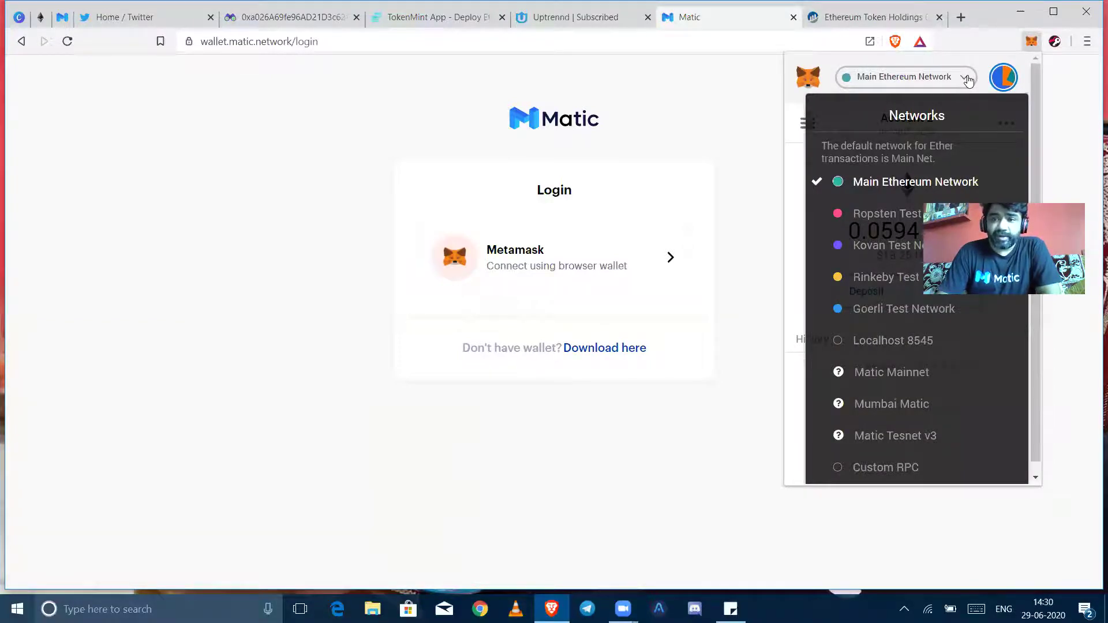
click(1007, 79)
click(1008, 80)
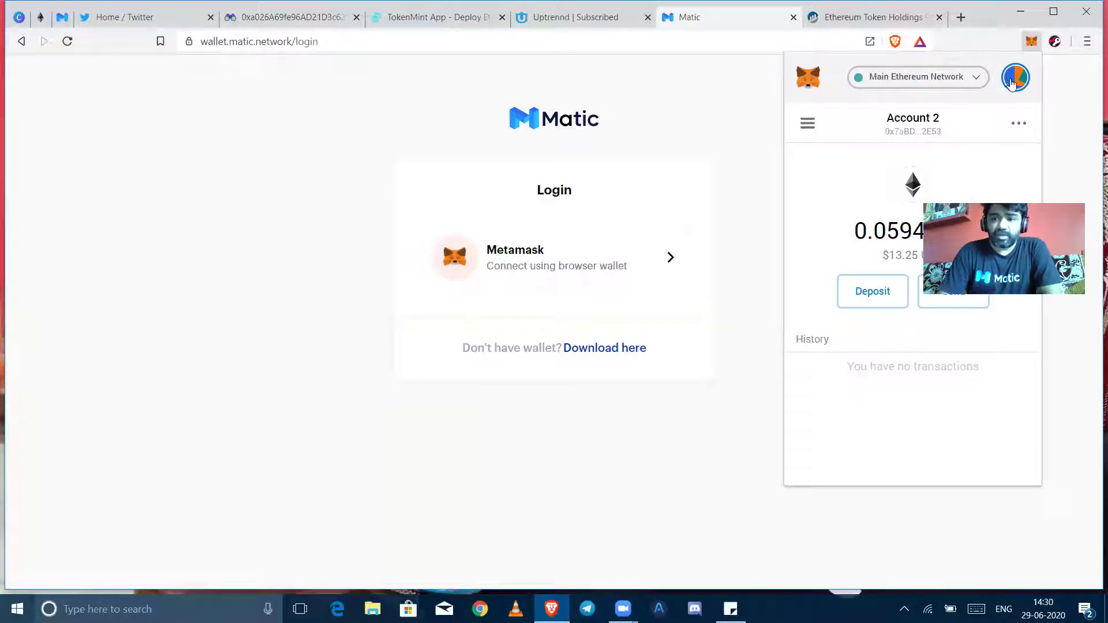
click(1010, 82)
click(1010, 82)
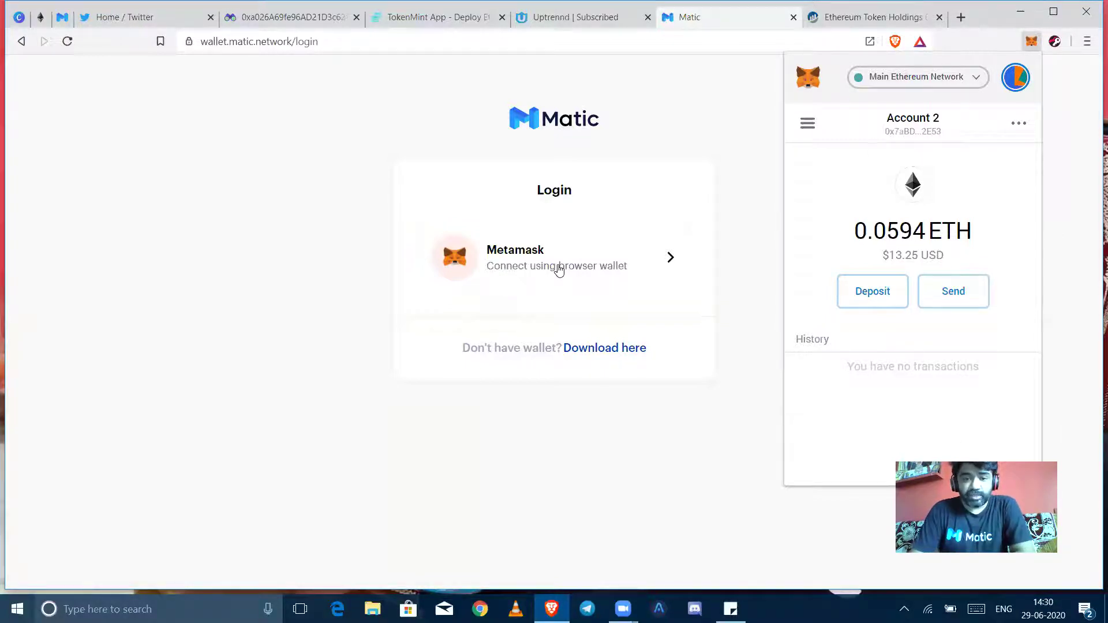
Log in to Matic Wallet with MetaMask by signing its signature request
click(559, 269)
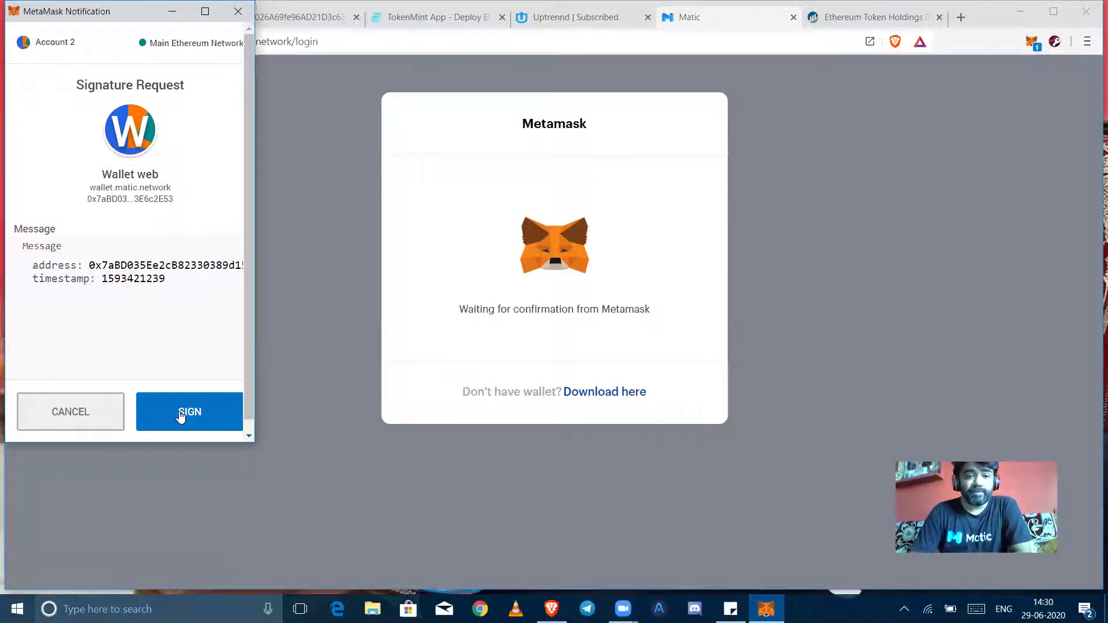
click(179, 415)
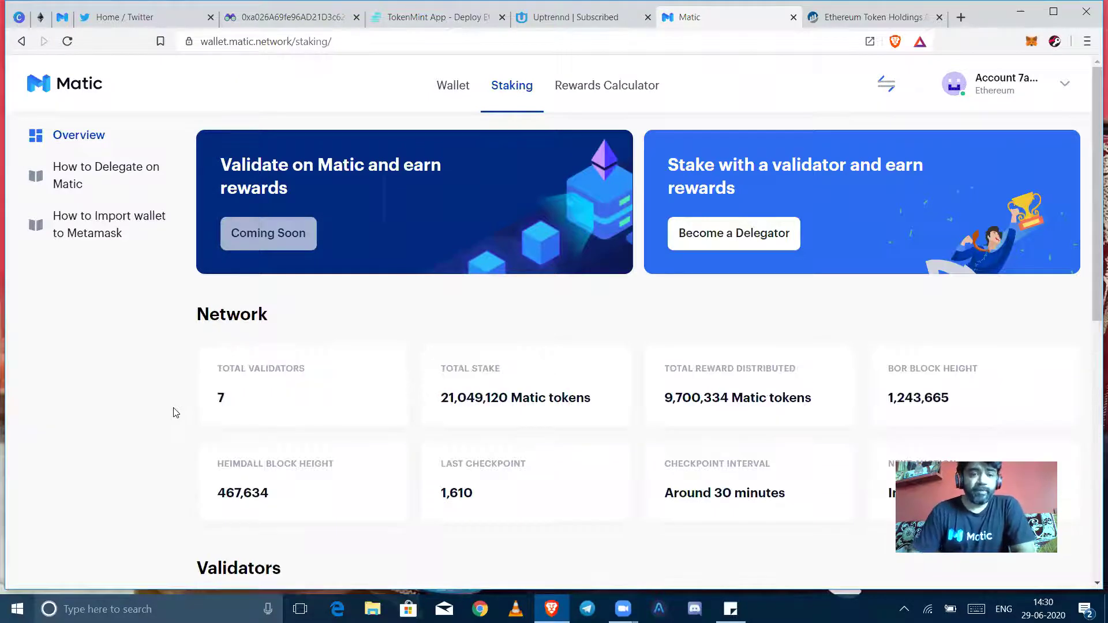
Visit the Wallet tab, then come back to the Staking overview
click(451, 85)
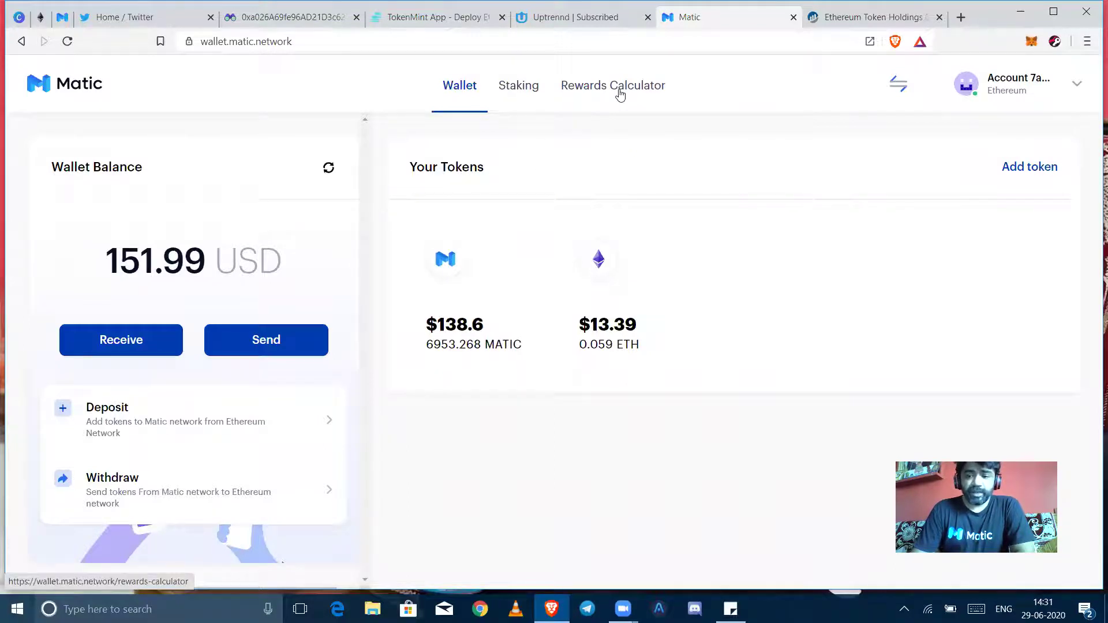
click(512, 105)
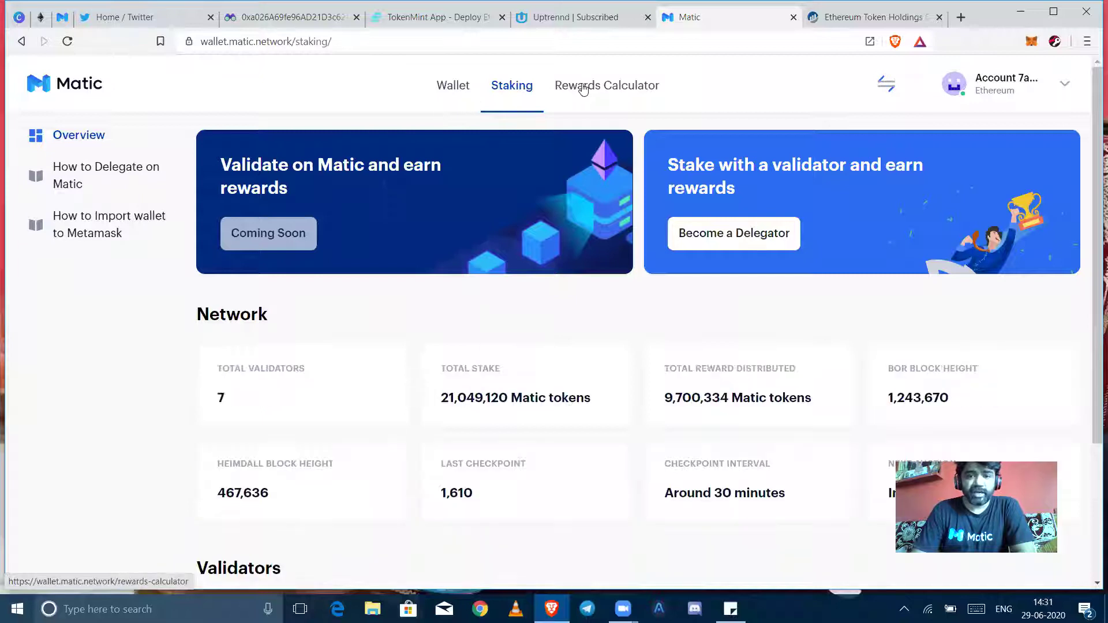
Enter 6957 MATIC in the Rewards Calculator and show the Choose Validators list
click(583, 90)
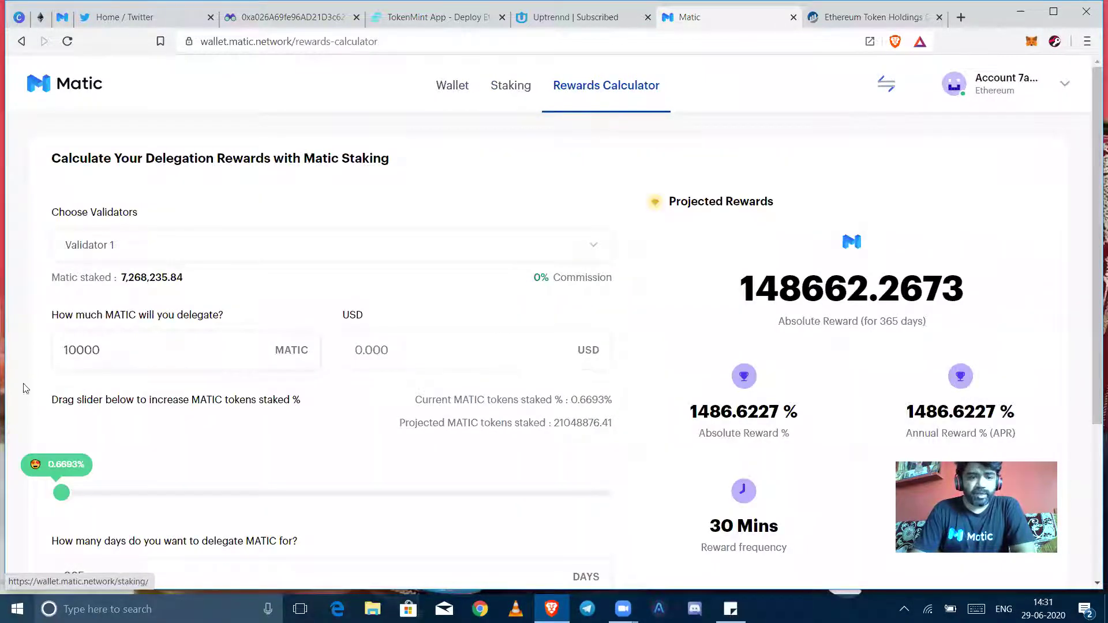
drag(136, 357, 7, 365)
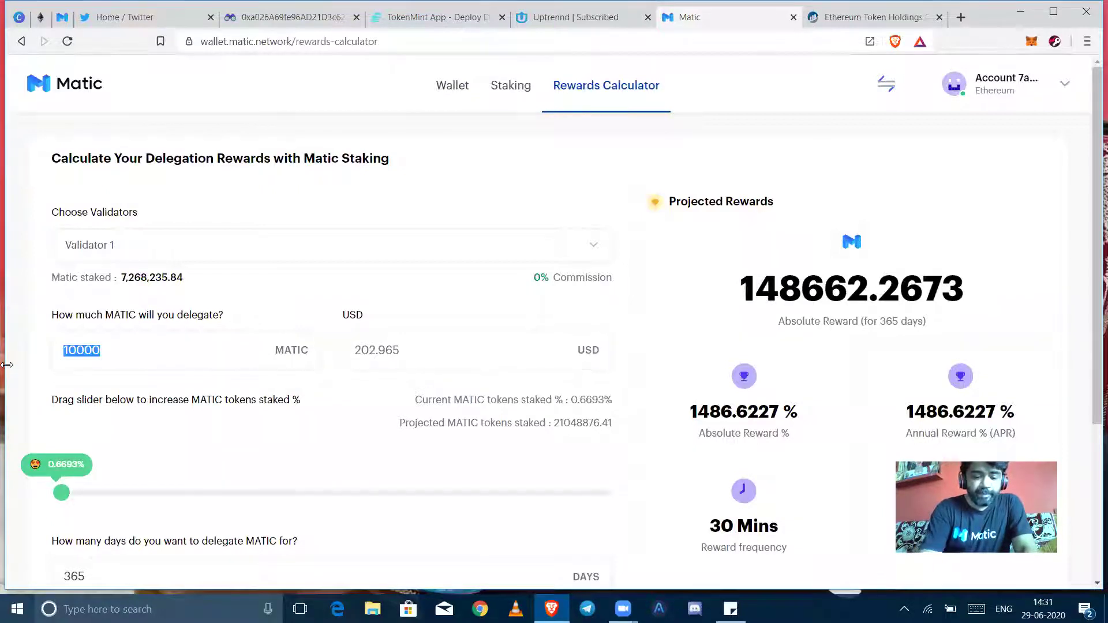
text(6957)
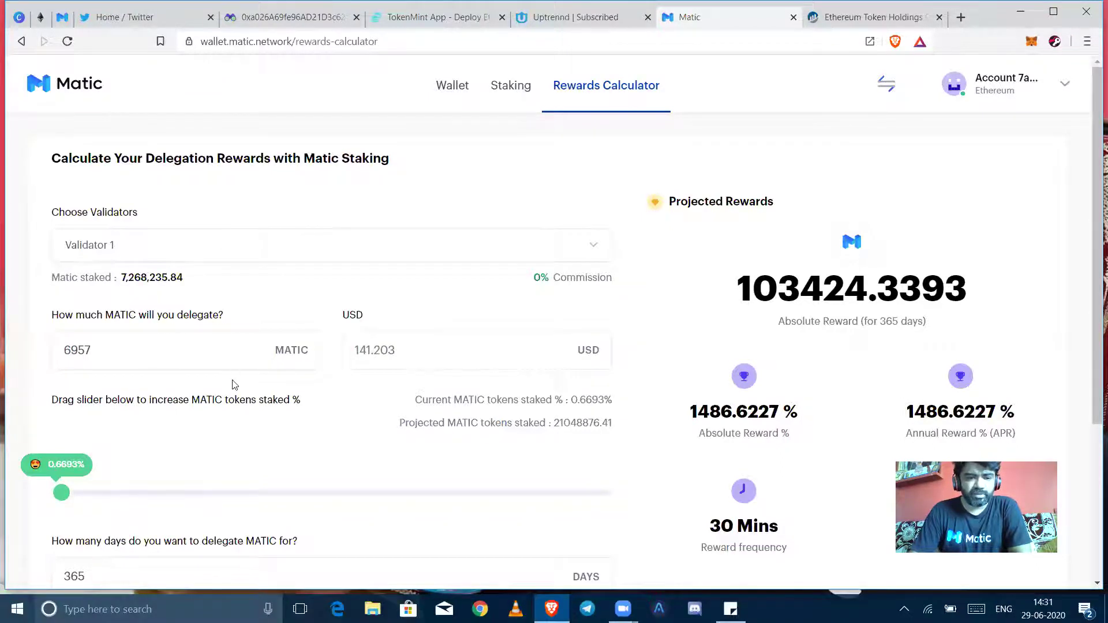
scroll(234, 385, down, 1)
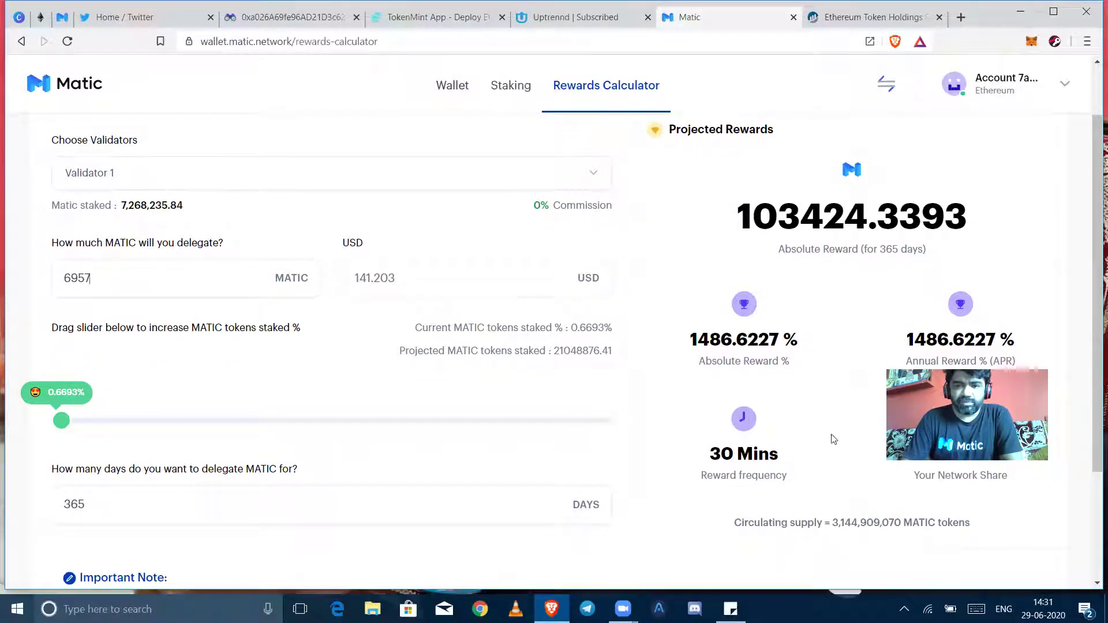
click(146, 175)
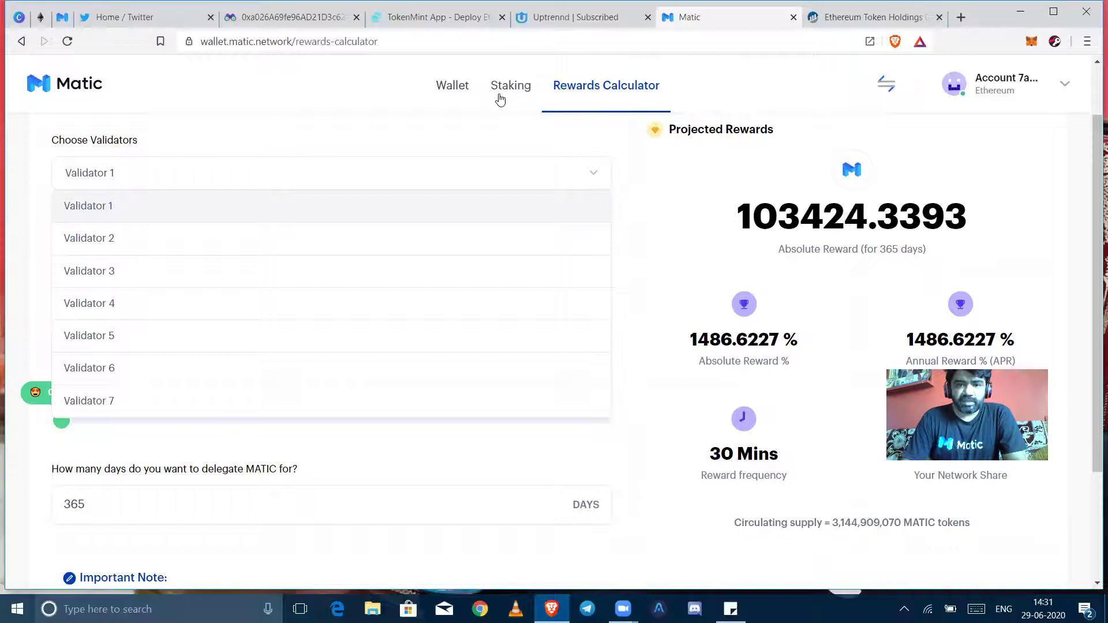
Open the delegation form for validator Anonymous 7 from the Staking overview
click(500, 96)
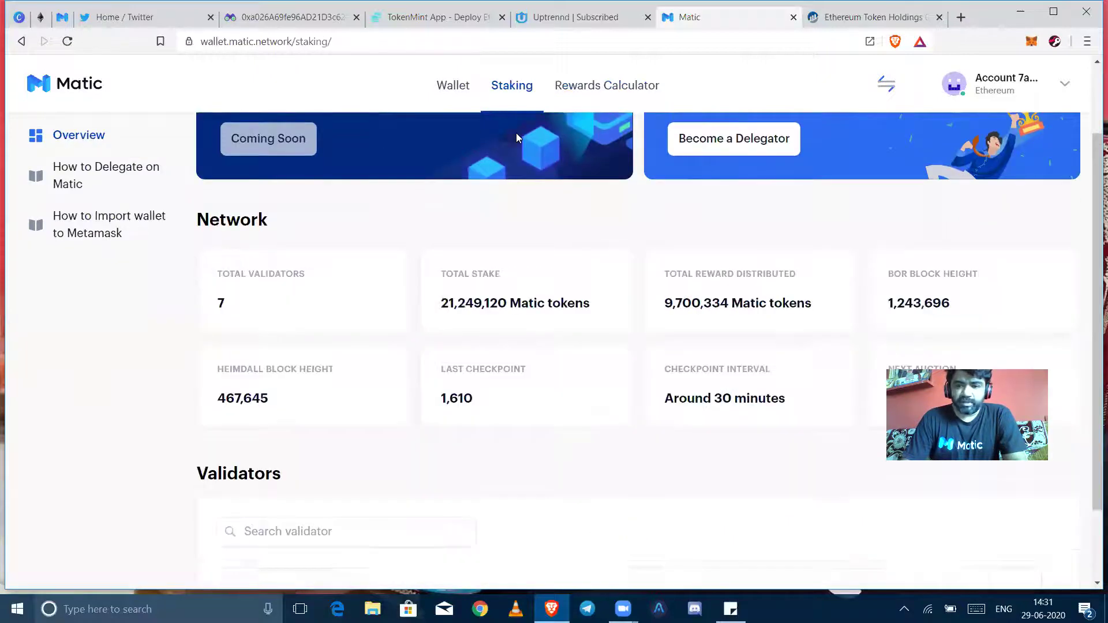
scroll(517, 135, down, 8)
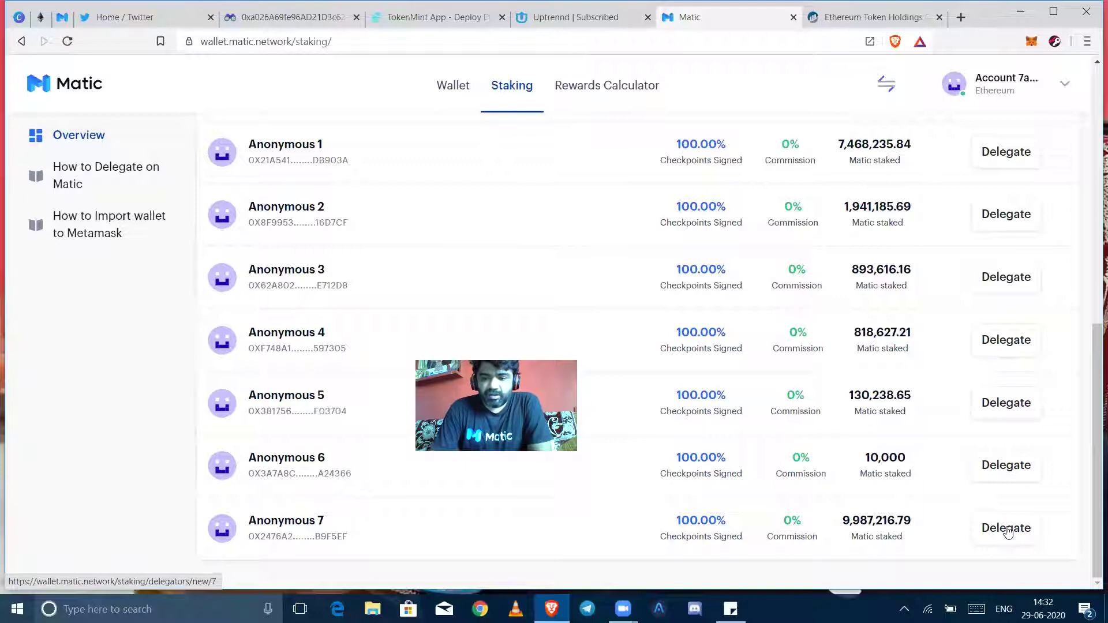
click(1007, 530)
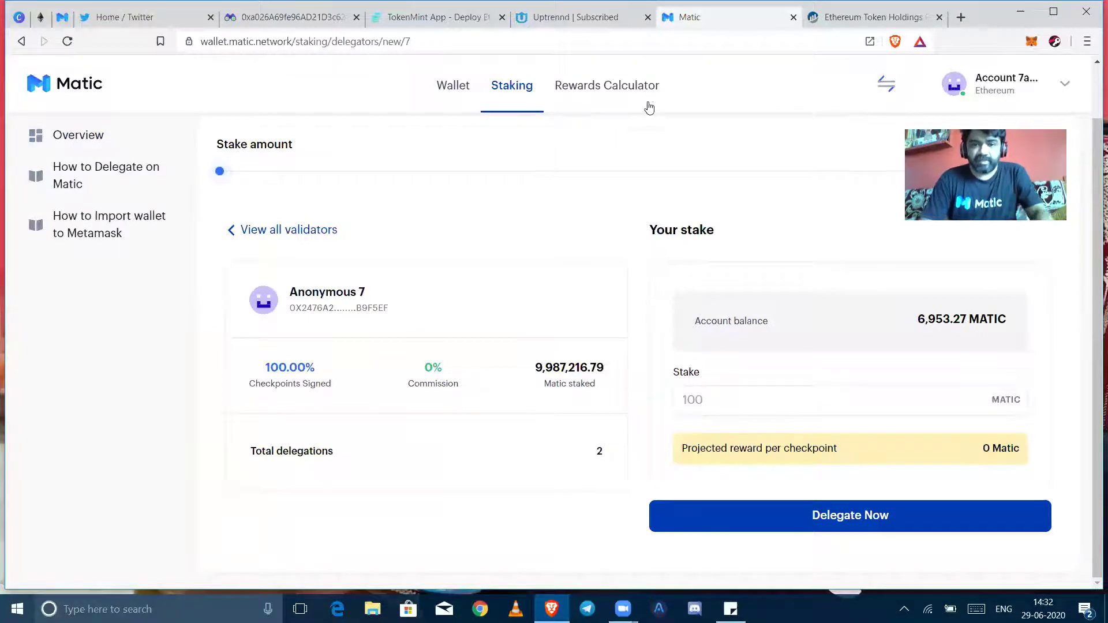
Enter 6957 MATIC in the Rewards Calculator and review the 102444.7393 MATIC projection
click(623, 103)
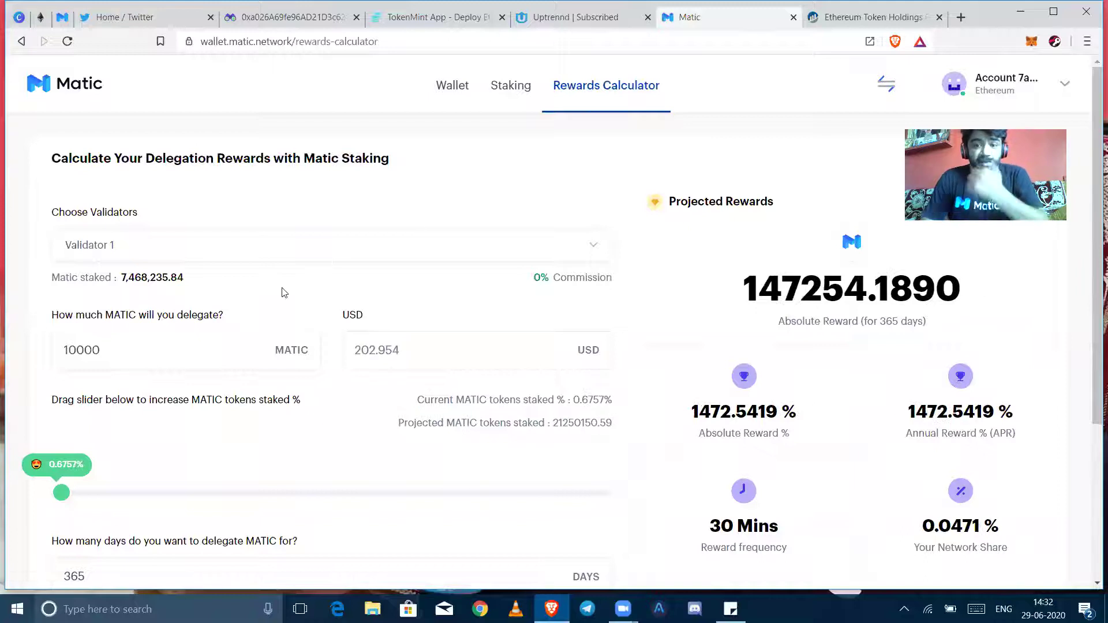
double_click(164, 345)
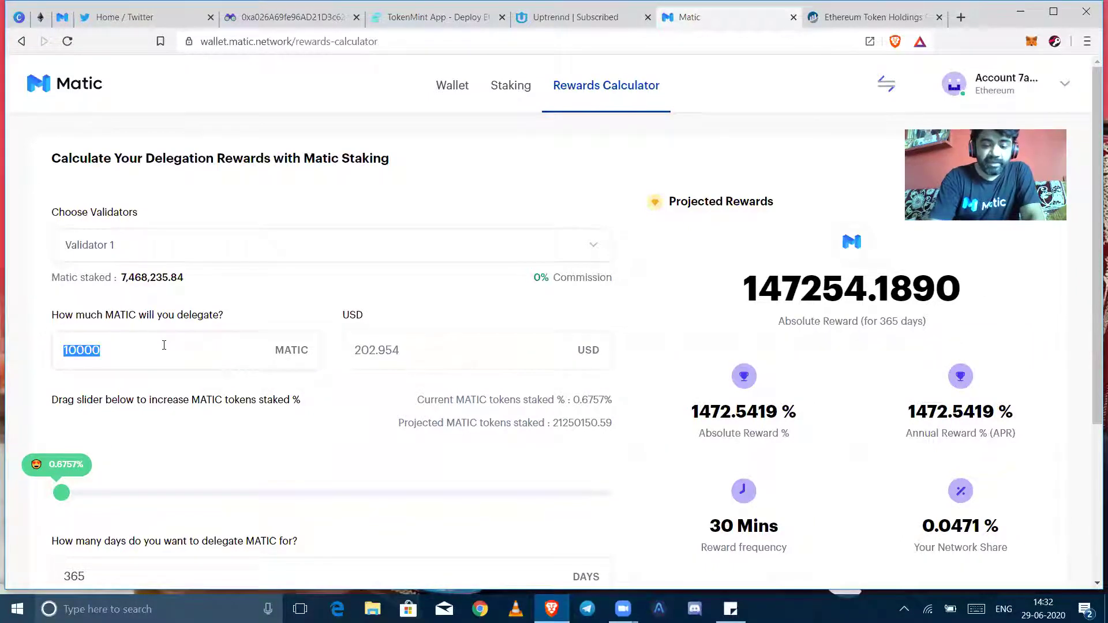
text(6957)
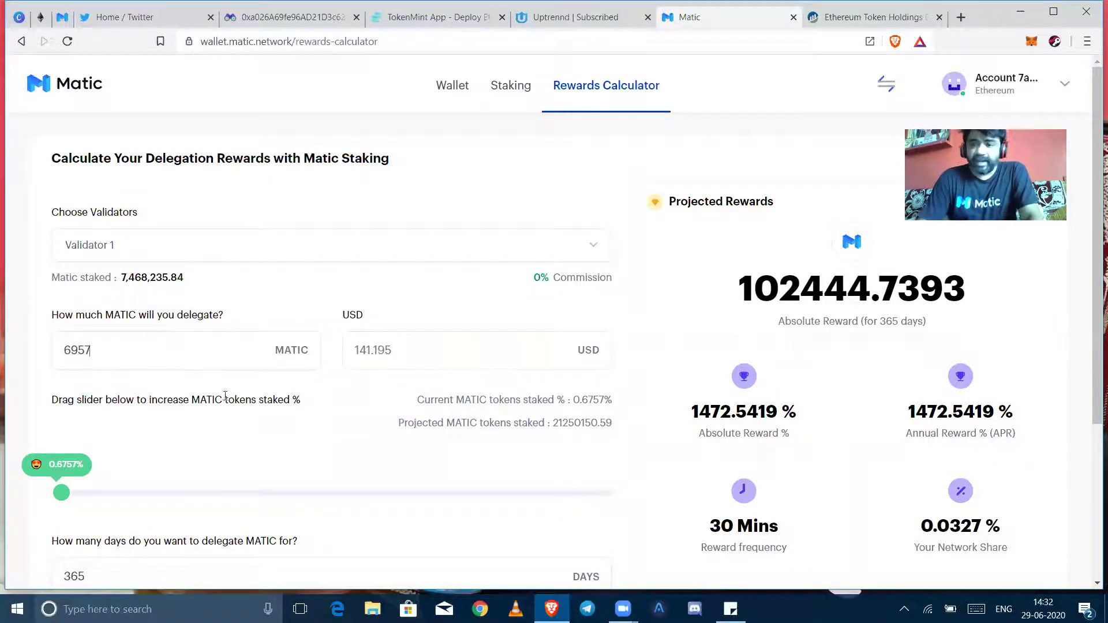
scroll(359, 314, down, 2)
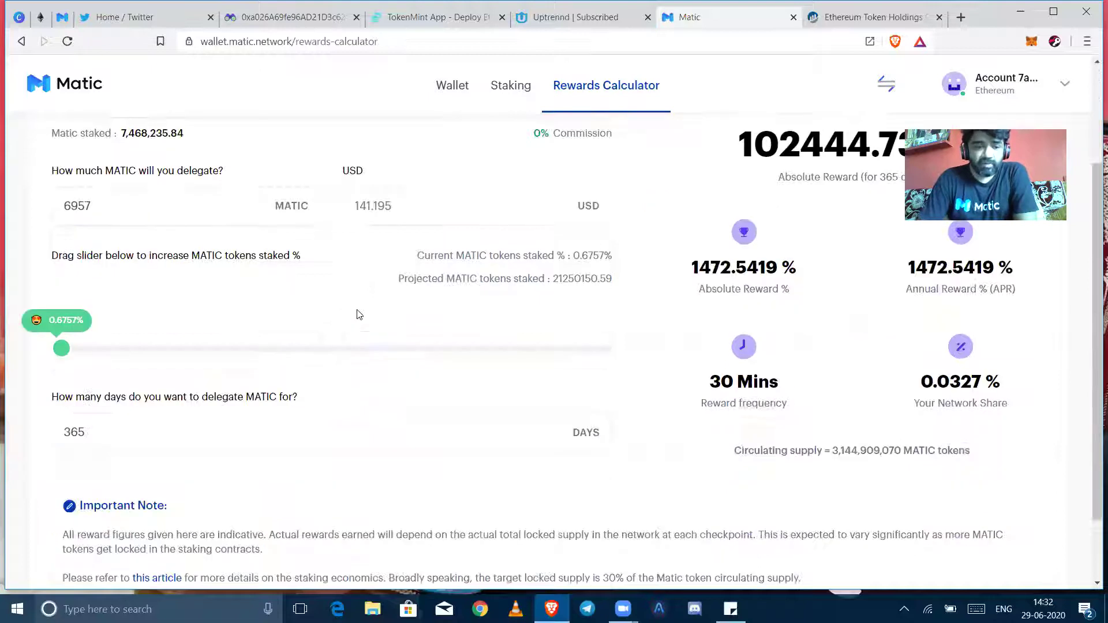
scroll(359, 314, up, 2)
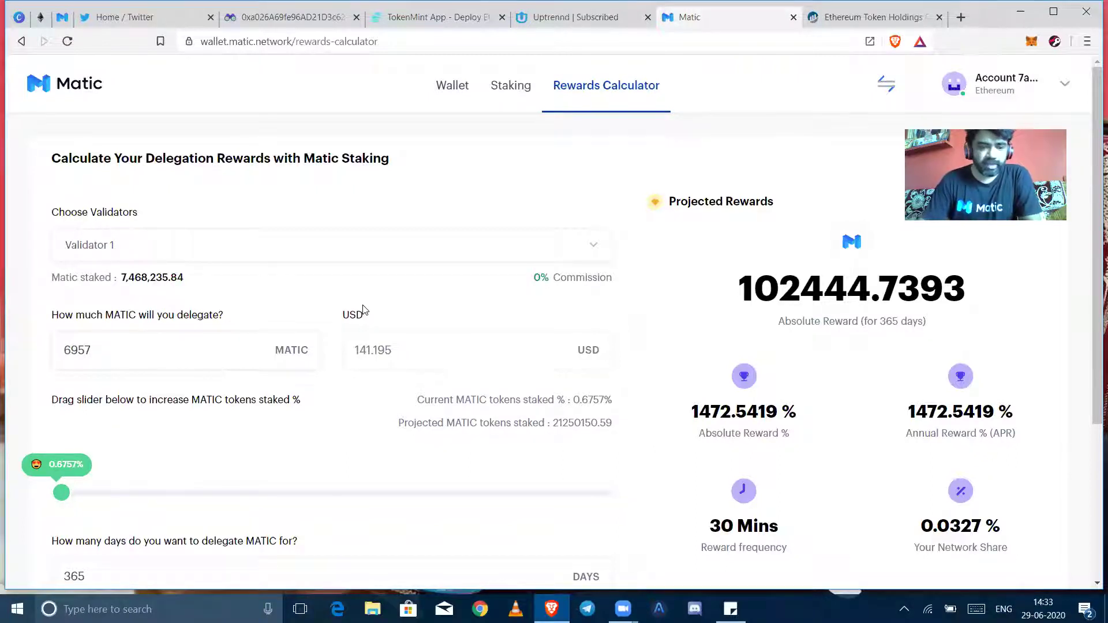
scroll(478, 441, down, 2)
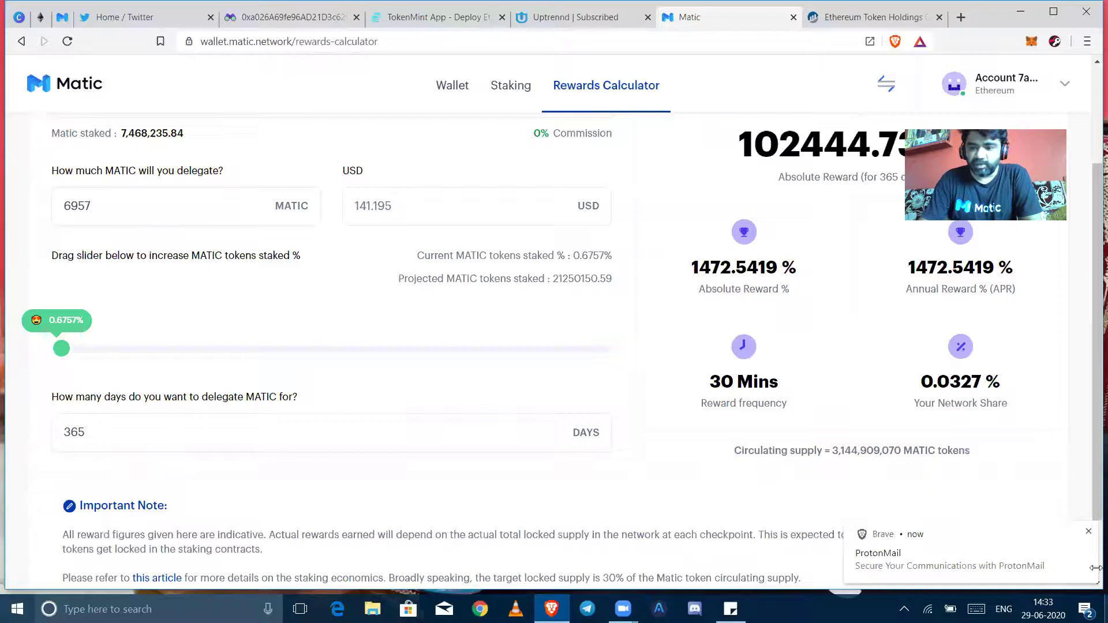
click(1089, 532)
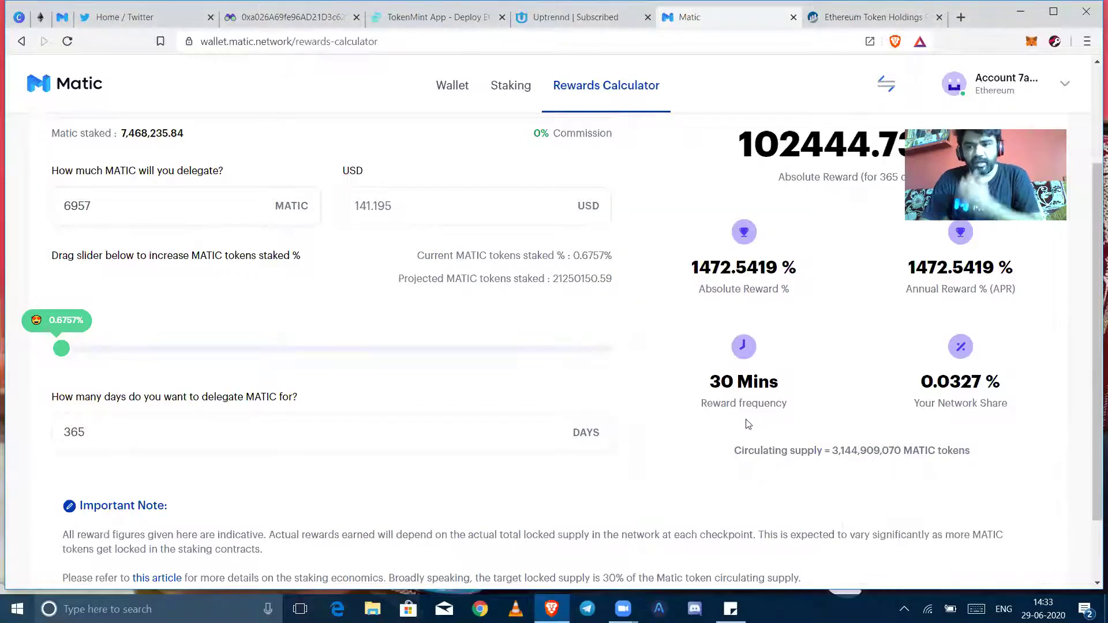
scroll(641, 324, up, 2)
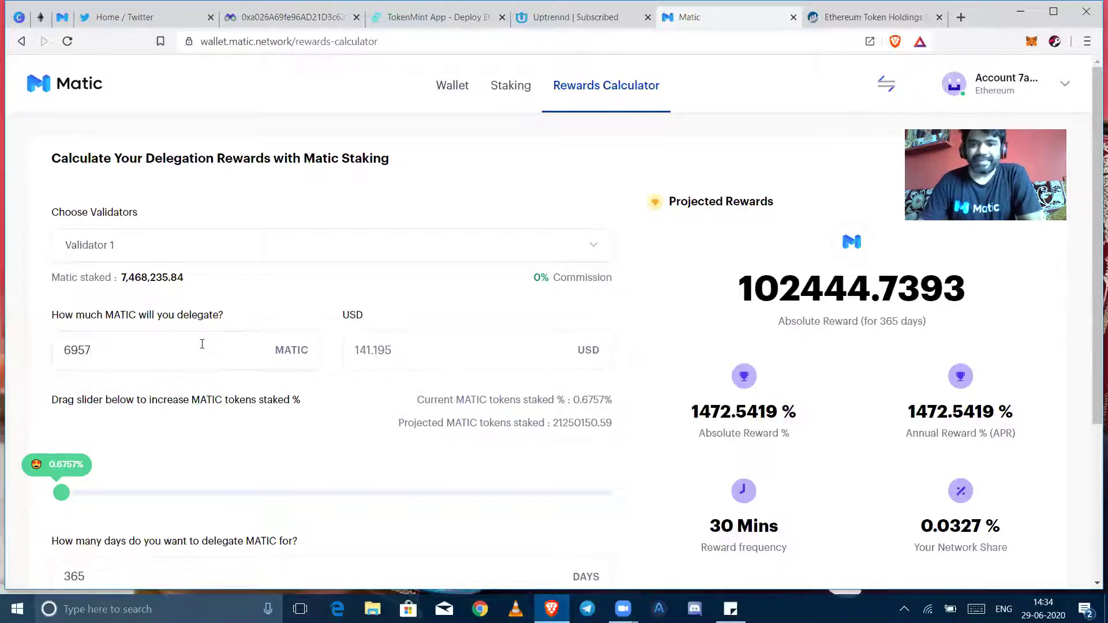
scroll(309, 381, down, 3)
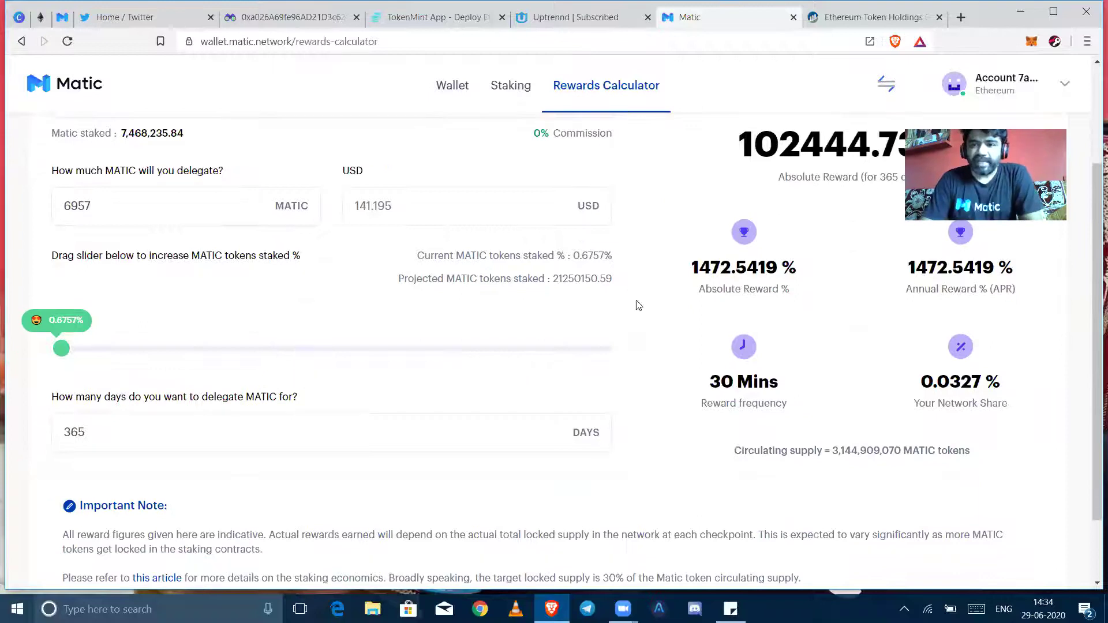
scroll(788, 359, up, 3)
scroll(786, 367, down, 1)
scroll(786, 366, down, 3)
scroll(409, 323, up, 3)
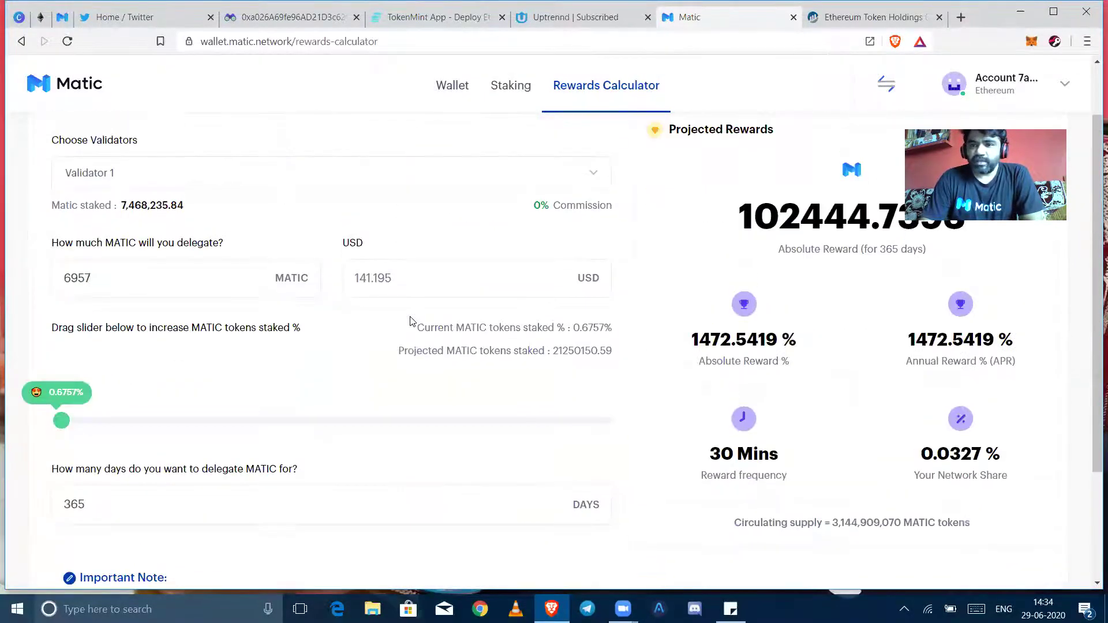
scroll(410, 322, up, 1)
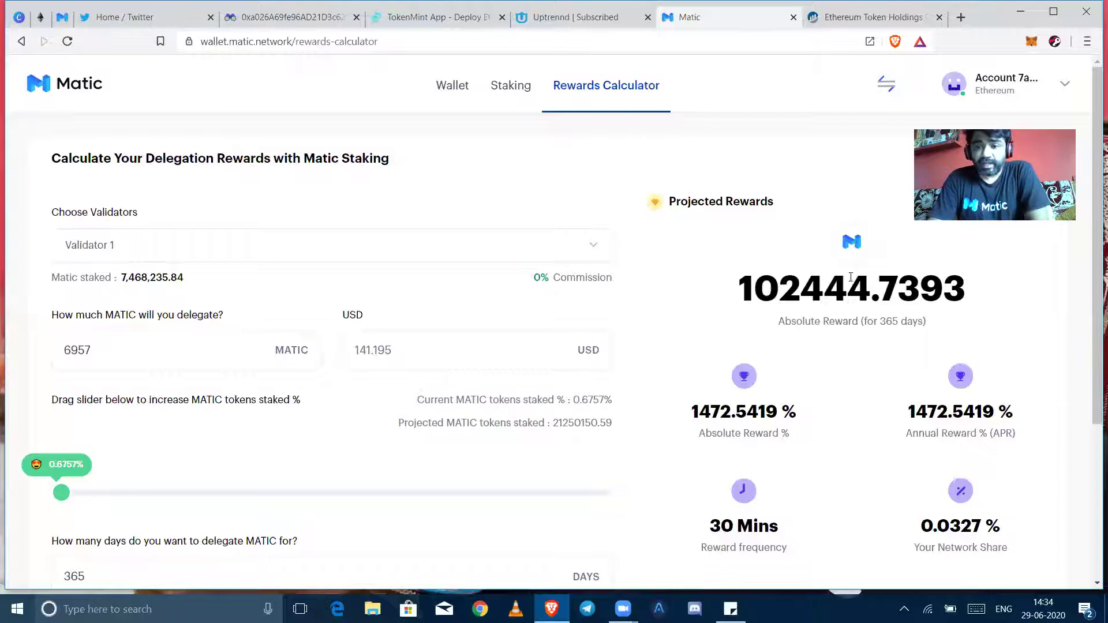
scroll(722, 447, down, 1)
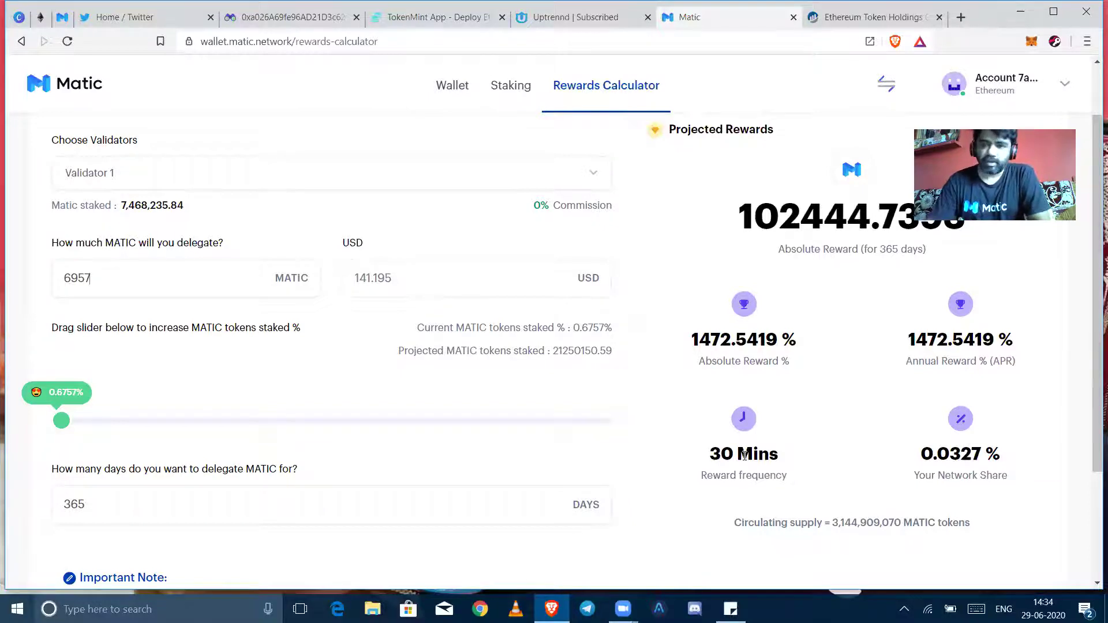
scroll(623, 277, up, 1)
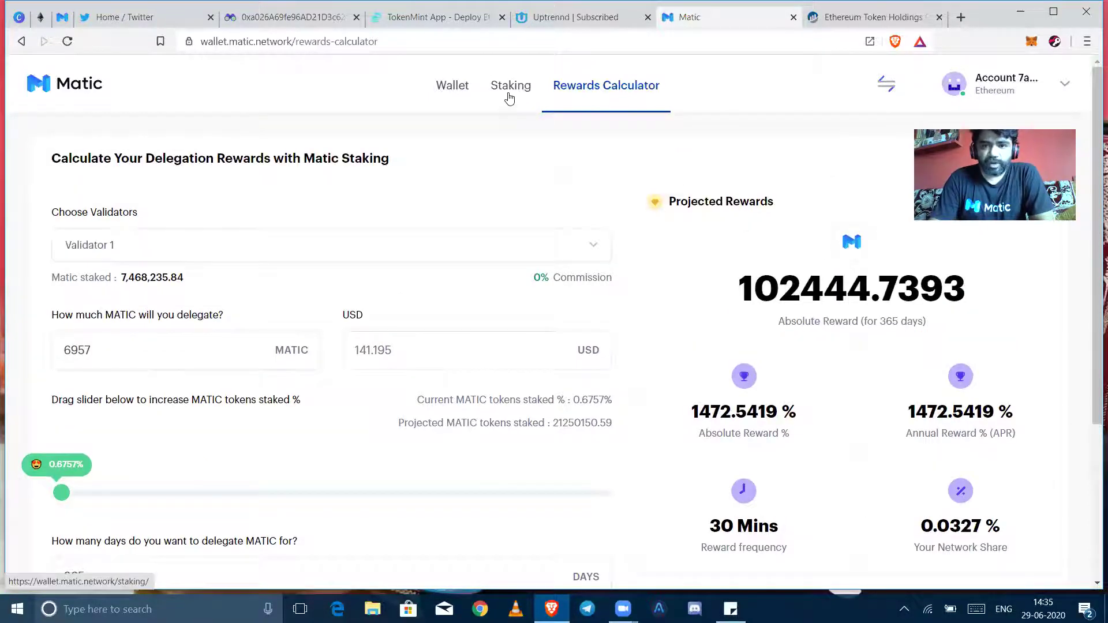
Open the delegation form for Anonymous 7 from the validator list
click(509, 86)
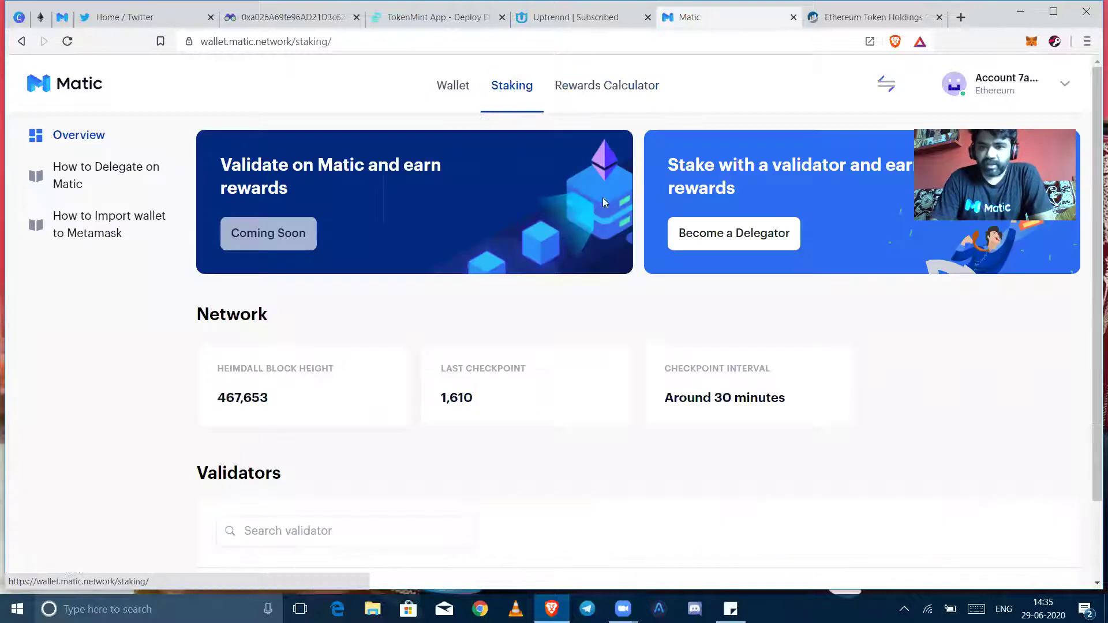
click(743, 238)
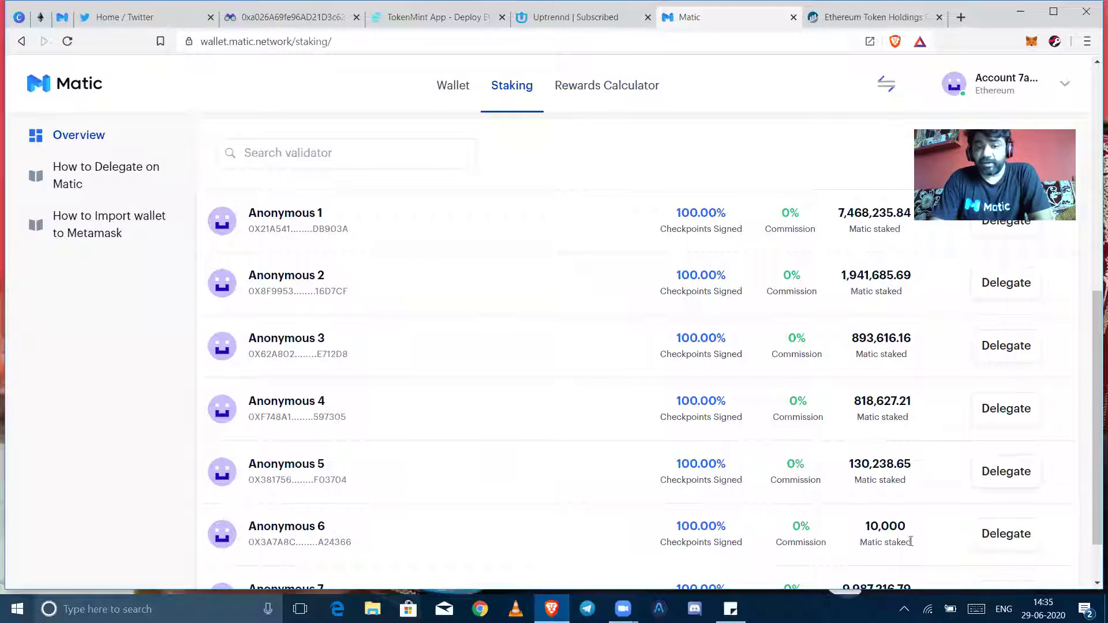
scroll(994, 525, down, 1)
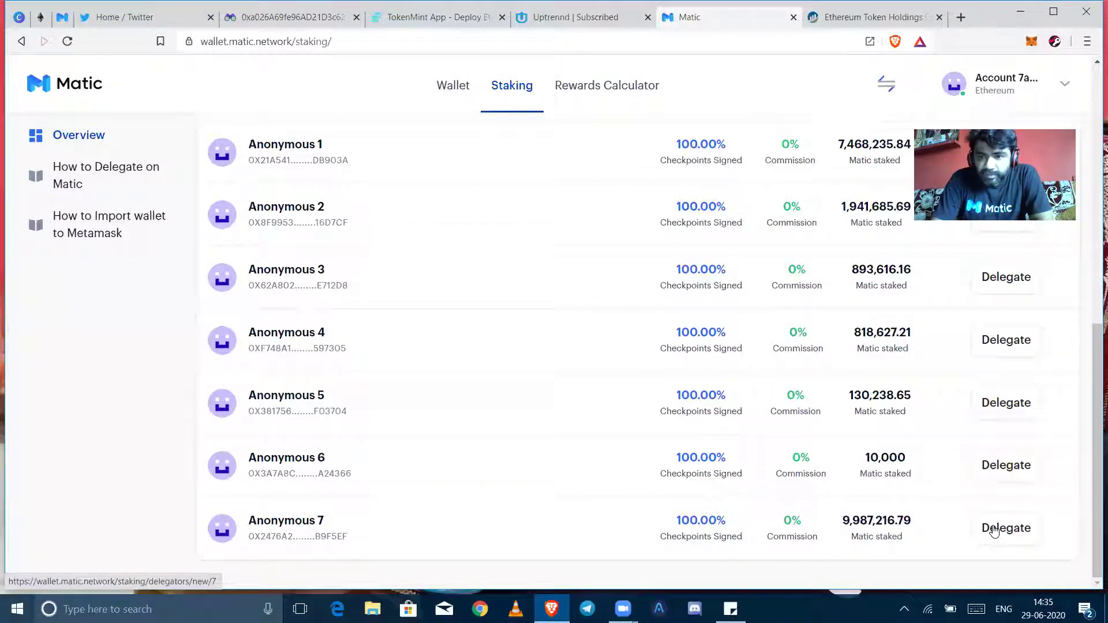
click(993, 529)
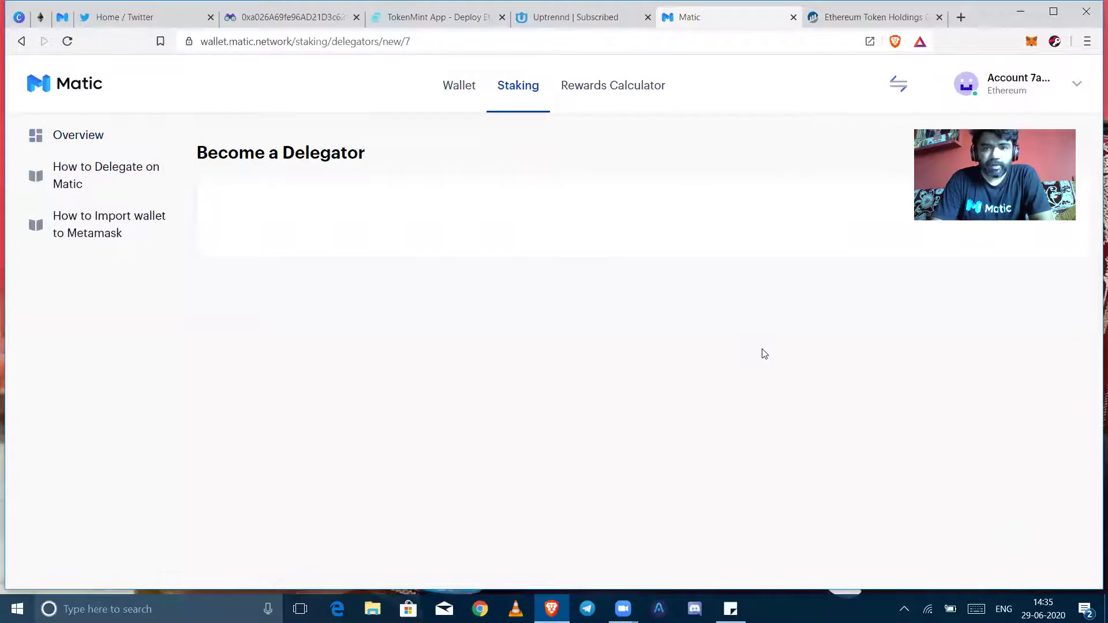
Stake 6950 MATIC with Anonymous 7 and submit the delegation
scroll(767, 318, down, 1)
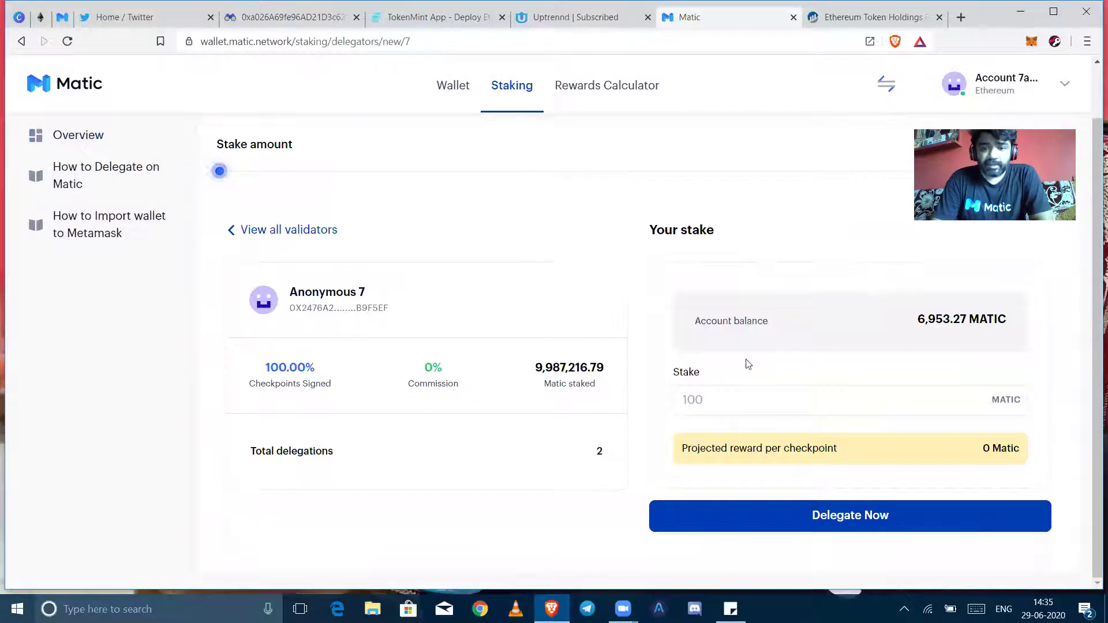
click(714, 401)
text(6950)
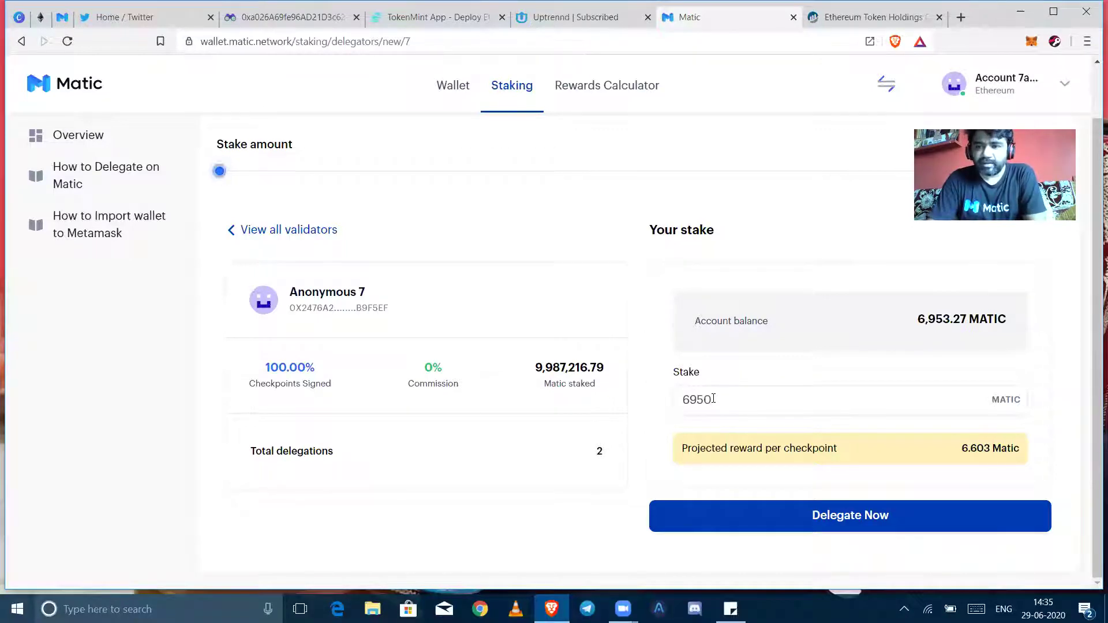
click(717, 516)
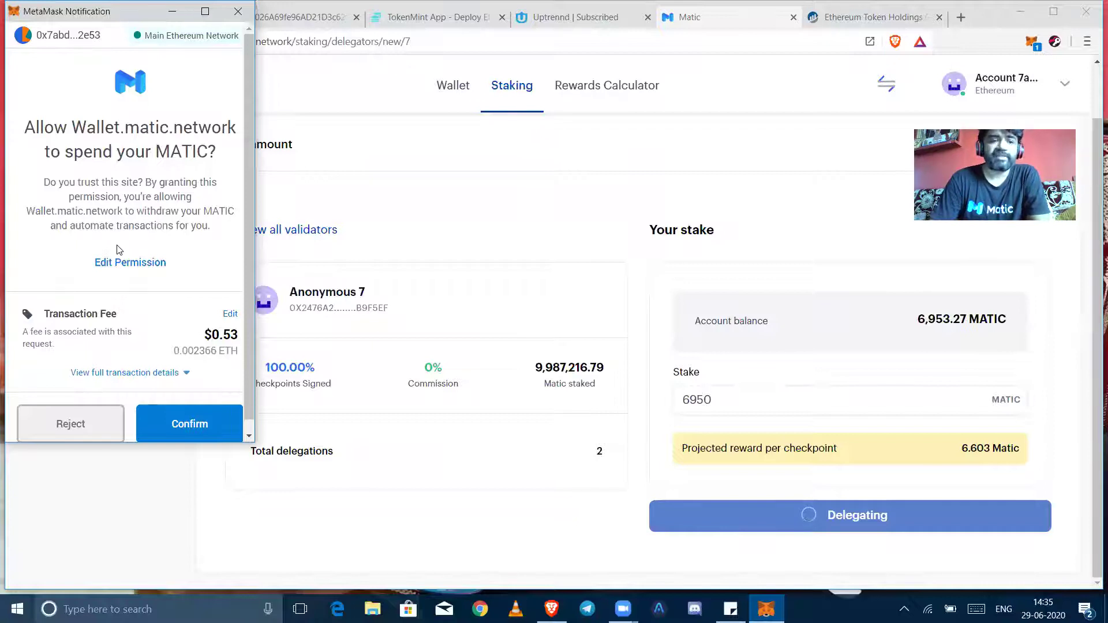
Confirm MetaMask's MATIC spend approval with the $0.53 fee
click(201, 425)
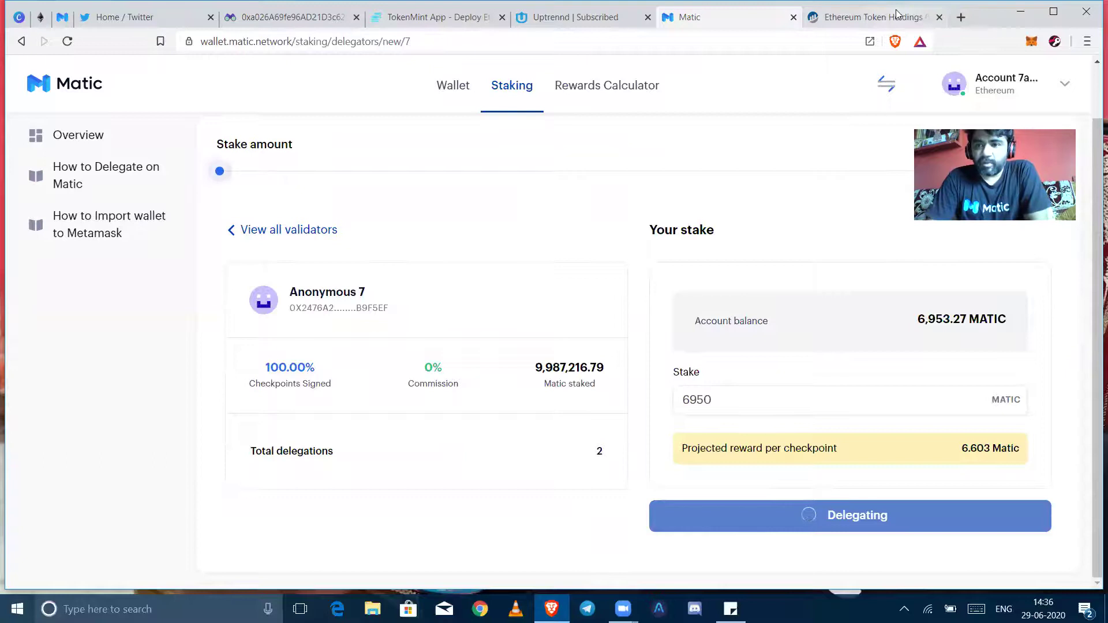
Inspect the pending Matic Token approval transaction on Etherscan, then return to the Matic tab
click(902, 16)
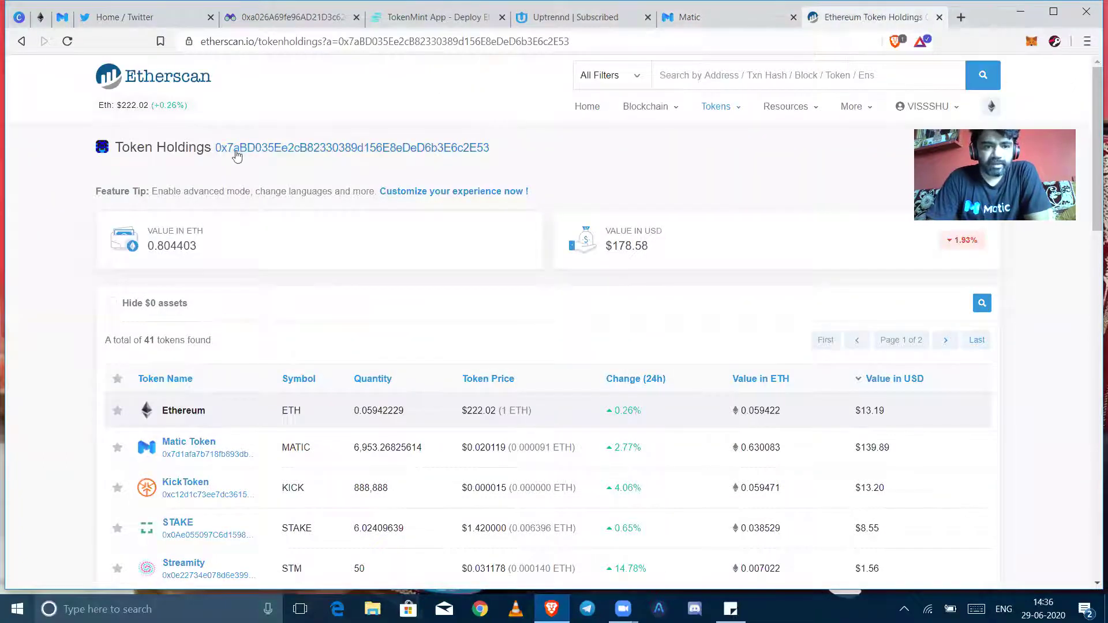
click(255, 153)
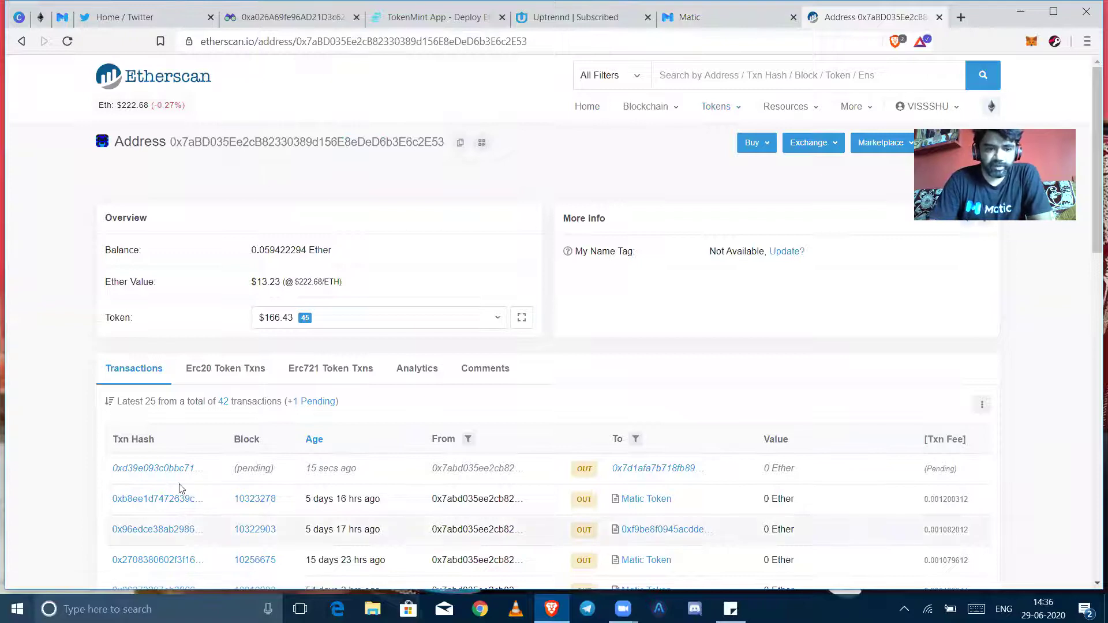
click(171, 472)
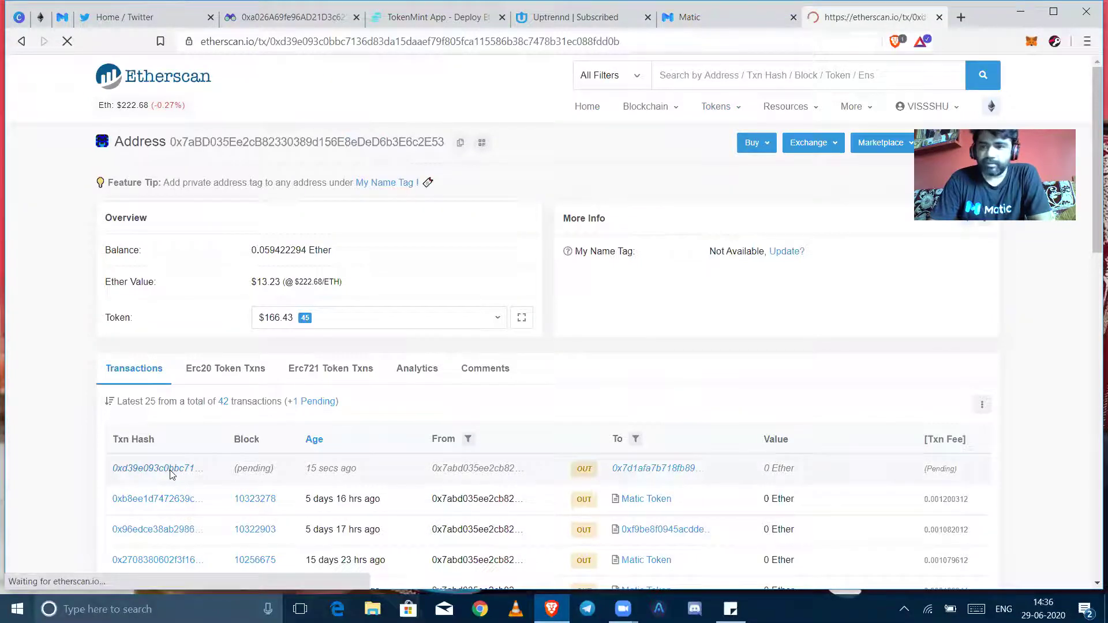
scroll(305, 374, down, 1)
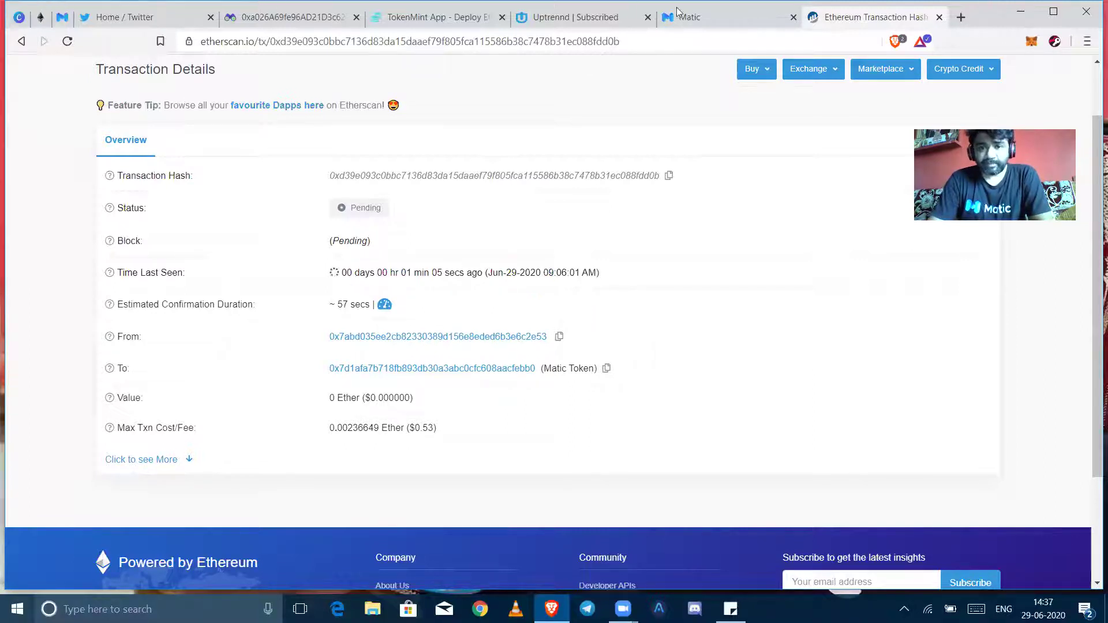
click(697, 17)
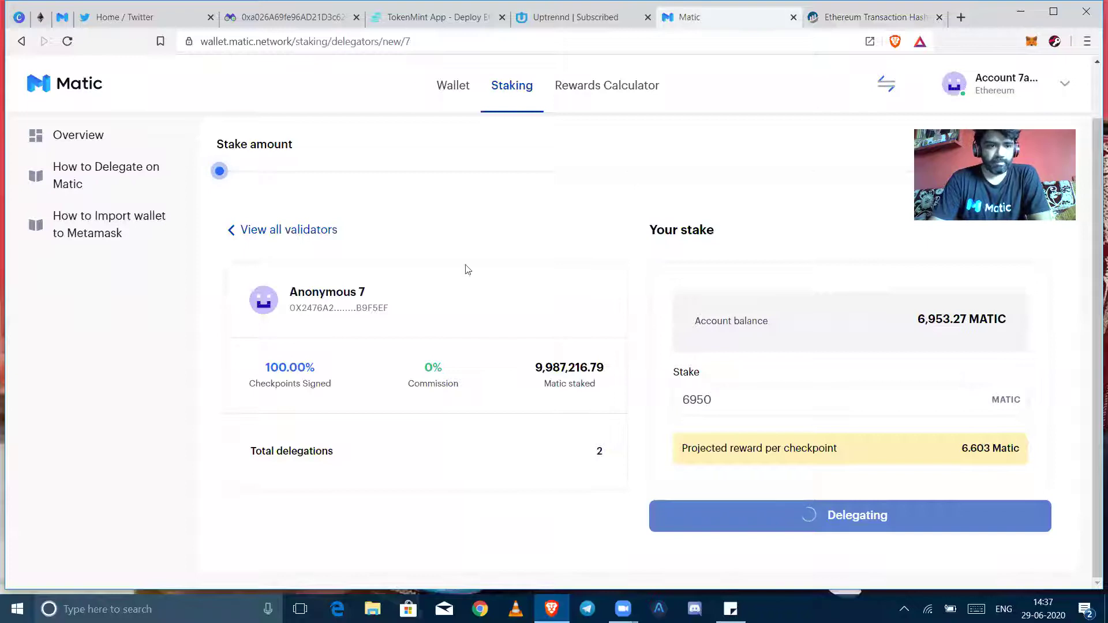
Open the Rewards Calculator in a new tab, leave Validator 1 selected, and return to the Anonymous 7 delegation
right_click(589, 93)
click(606, 99)
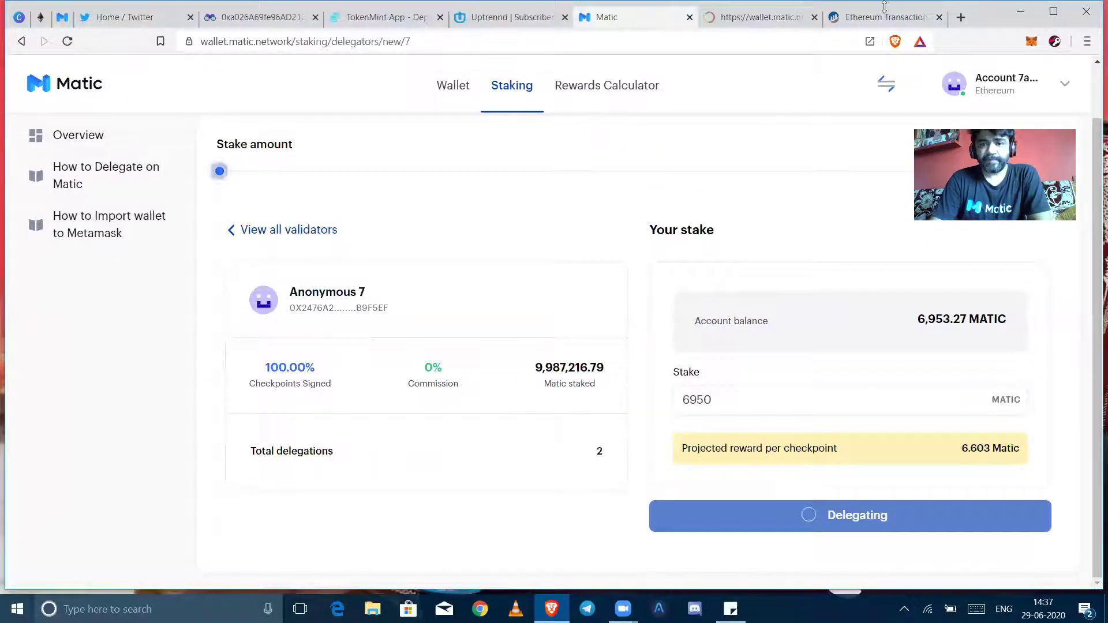
click(762, 17)
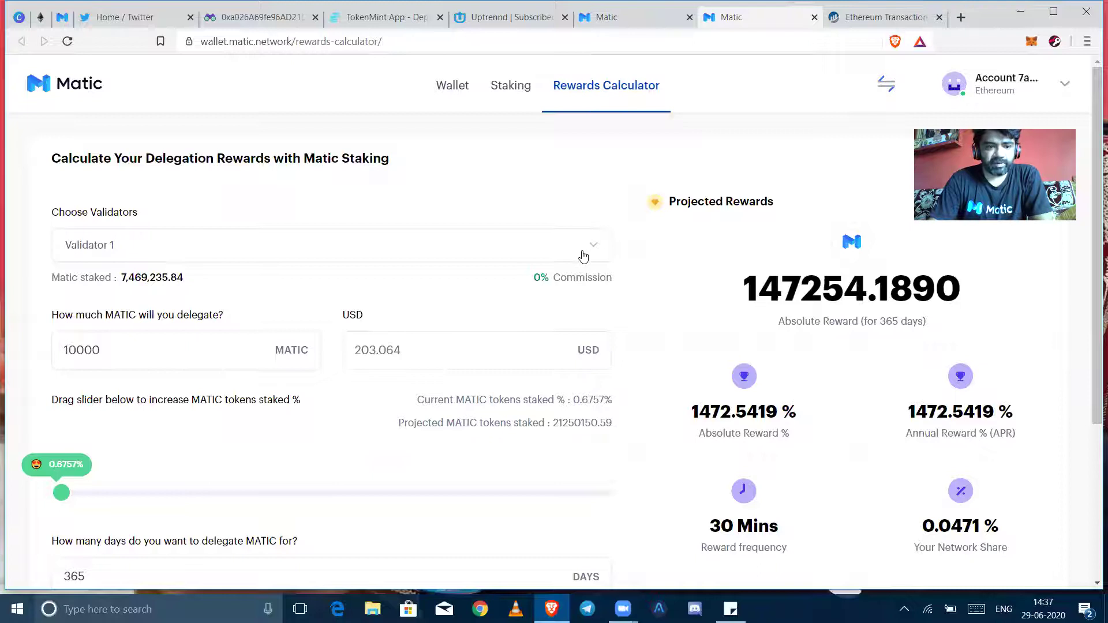
click(583, 257)
click(584, 252)
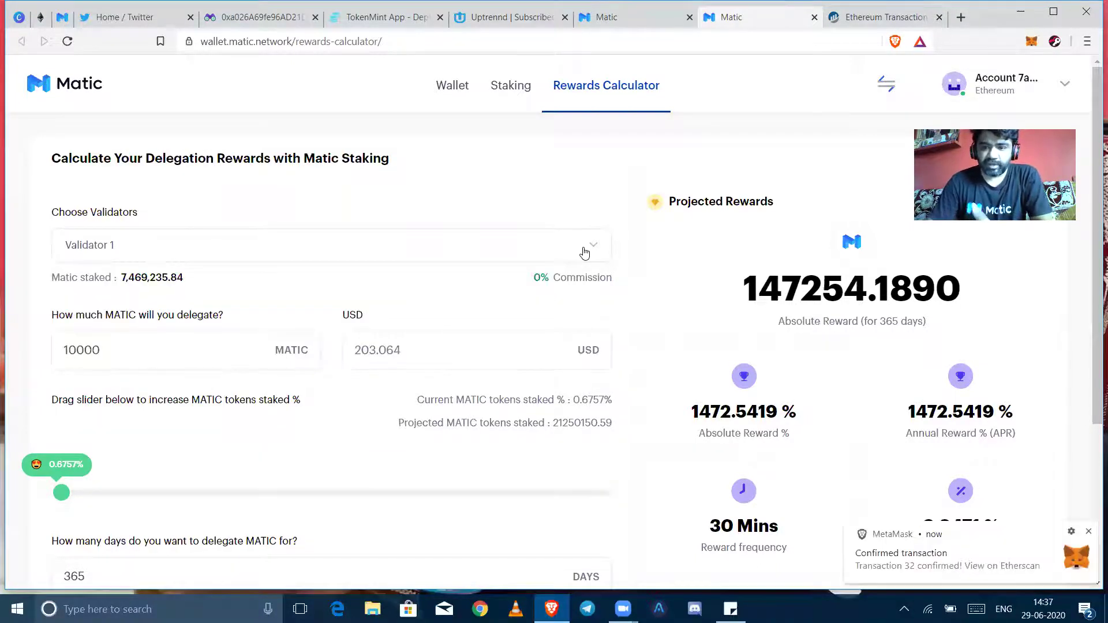
click(683, 16)
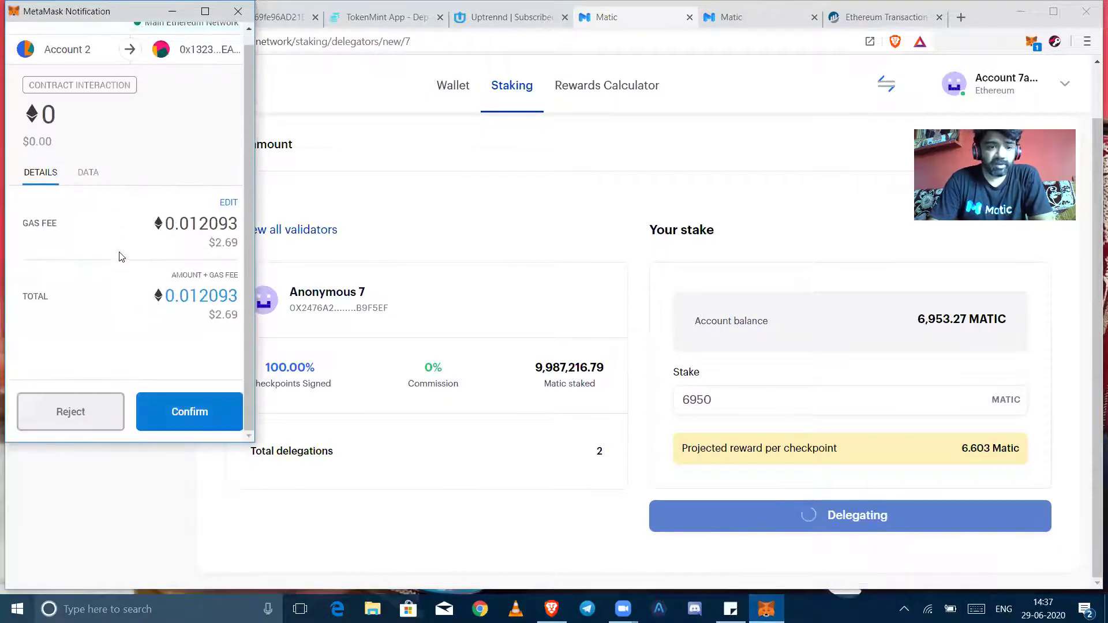
Confirm the MetaMask delegation contract interaction with the 0.012093 ETH gas fee
click(196, 415)
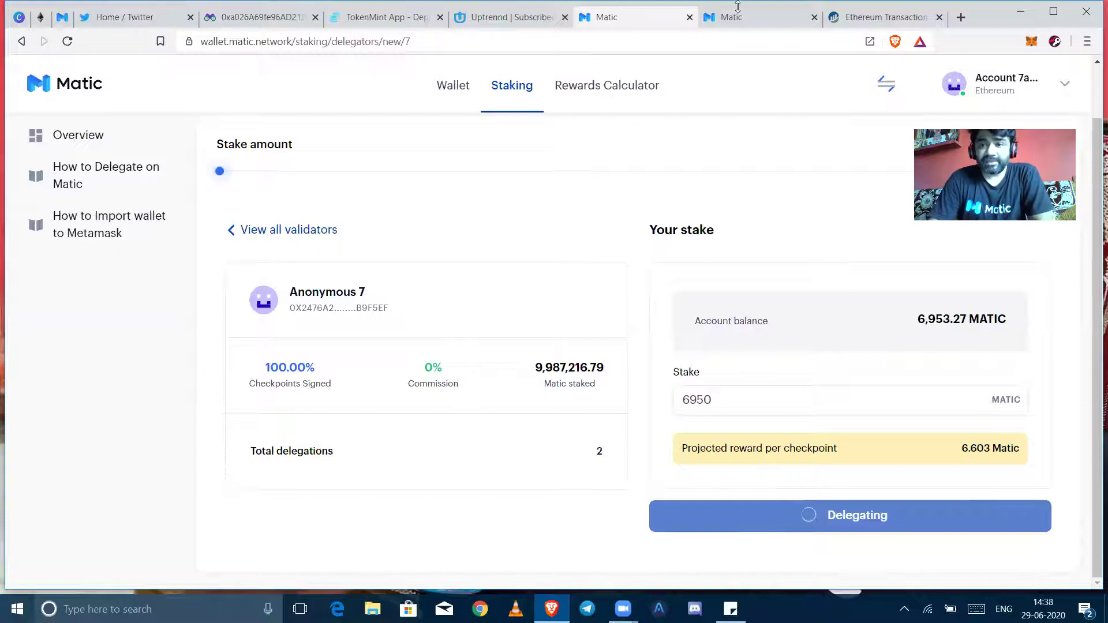
Reload the account's Etherscan transaction list, then return to Matic Wallet's delegation Congratulations screen
key(ctrl+9)
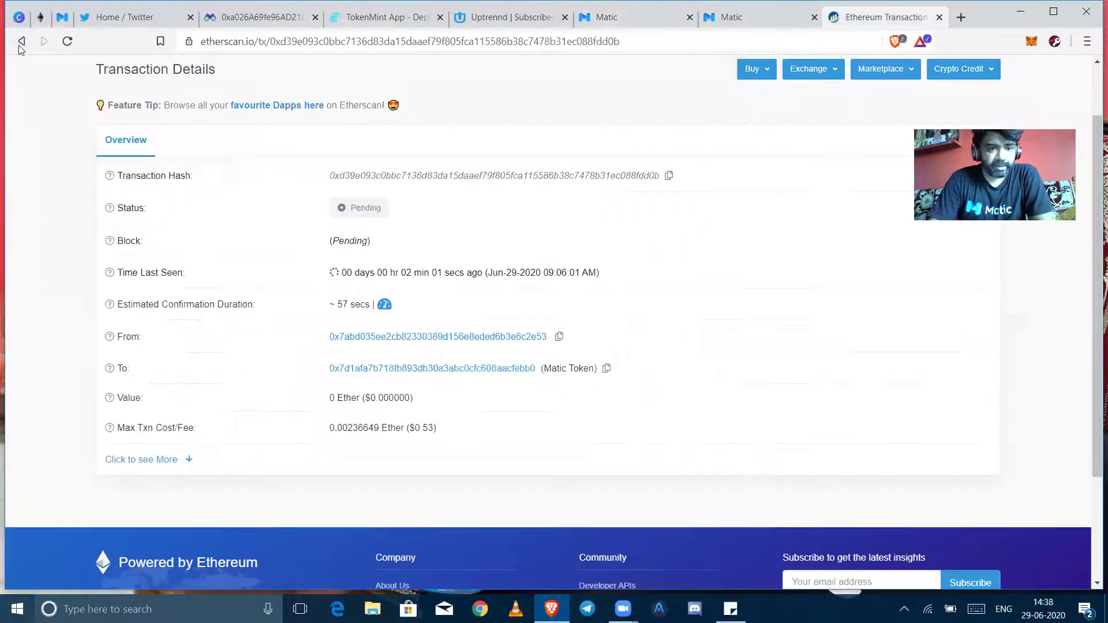
click(20, 41)
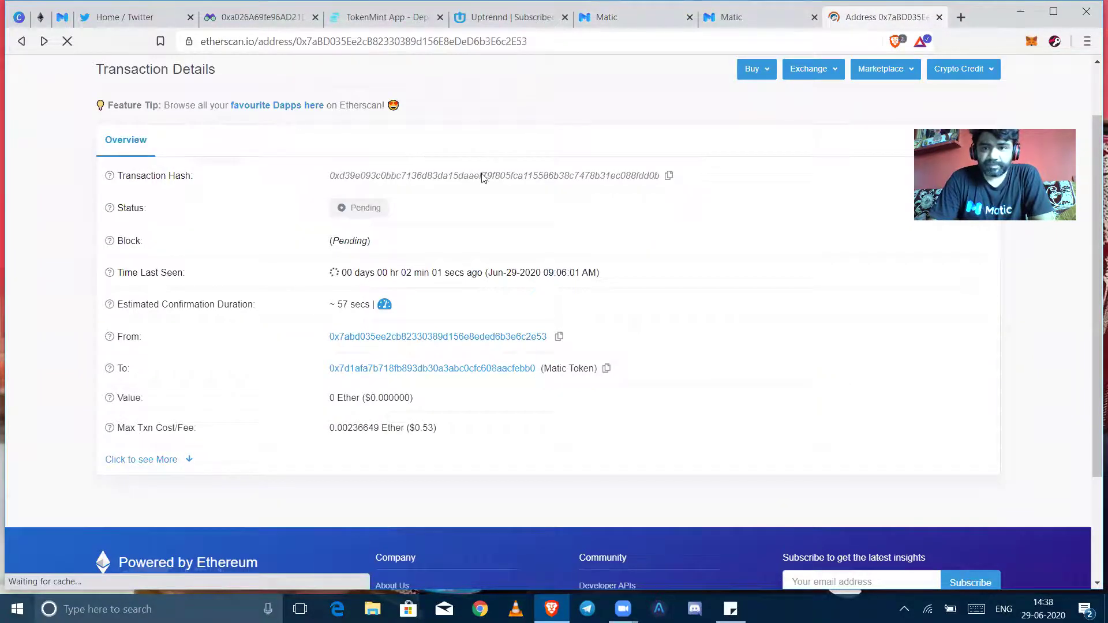
scroll(410, 248, down, 3)
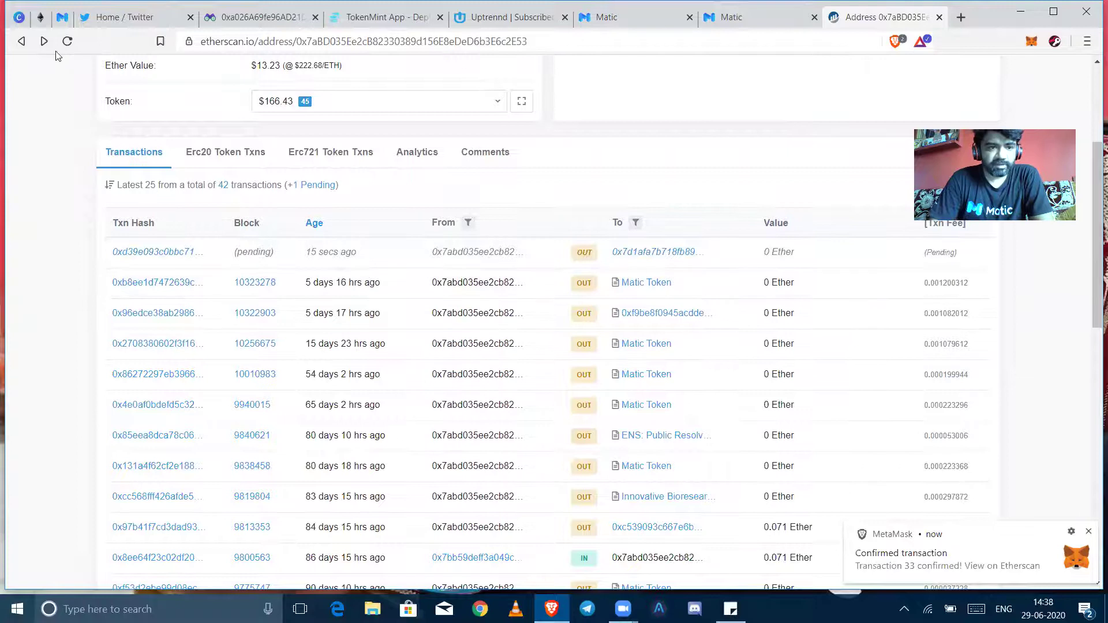
click(68, 41)
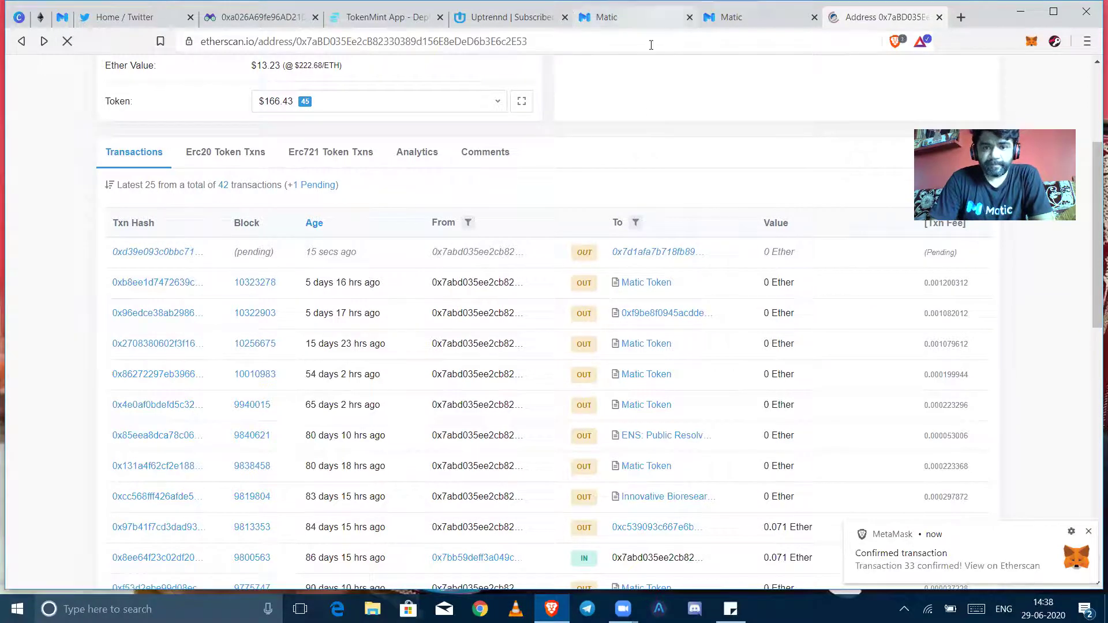
click(622, 17)
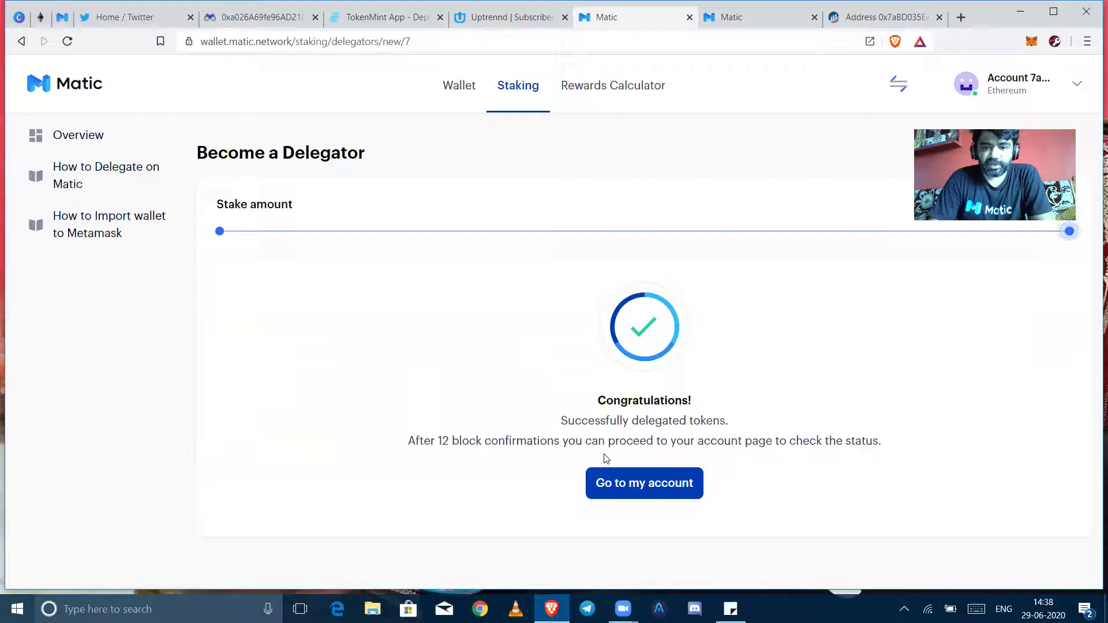
Open My Account and reload it twice, then check the new delegation transaction on Etherscan
click(633, 490)
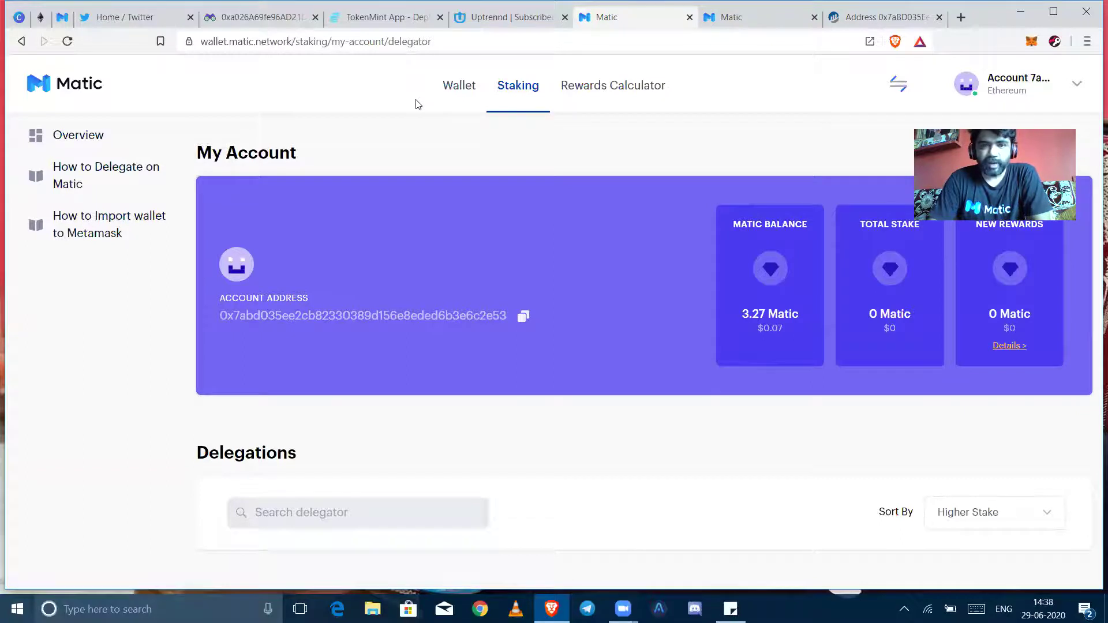
click(64, 44)
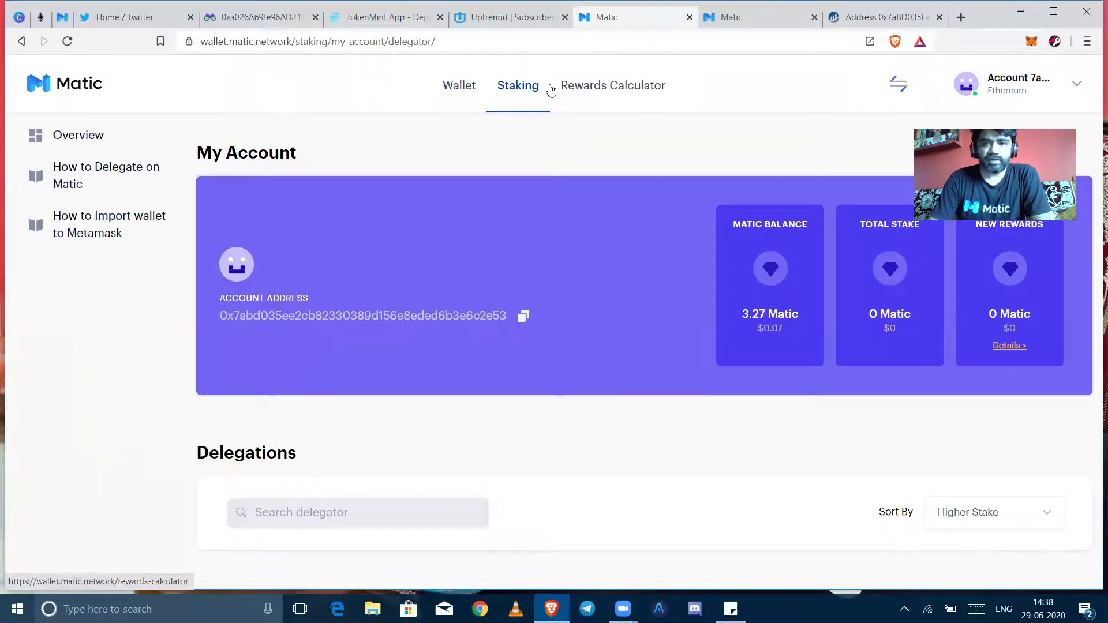
click(67, 41)
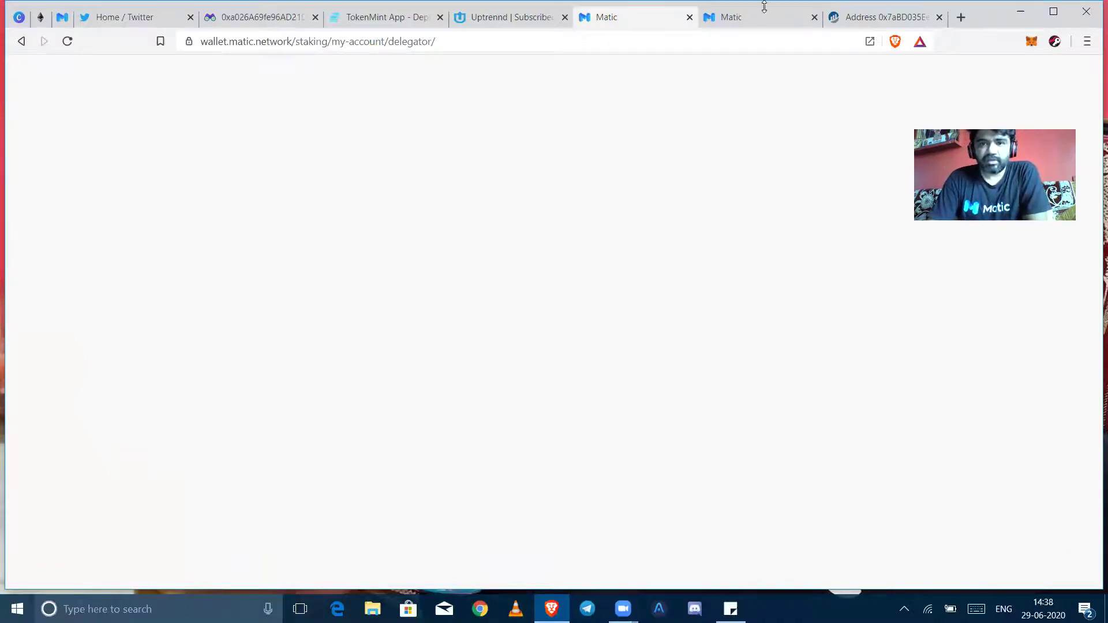
click(851, 15)
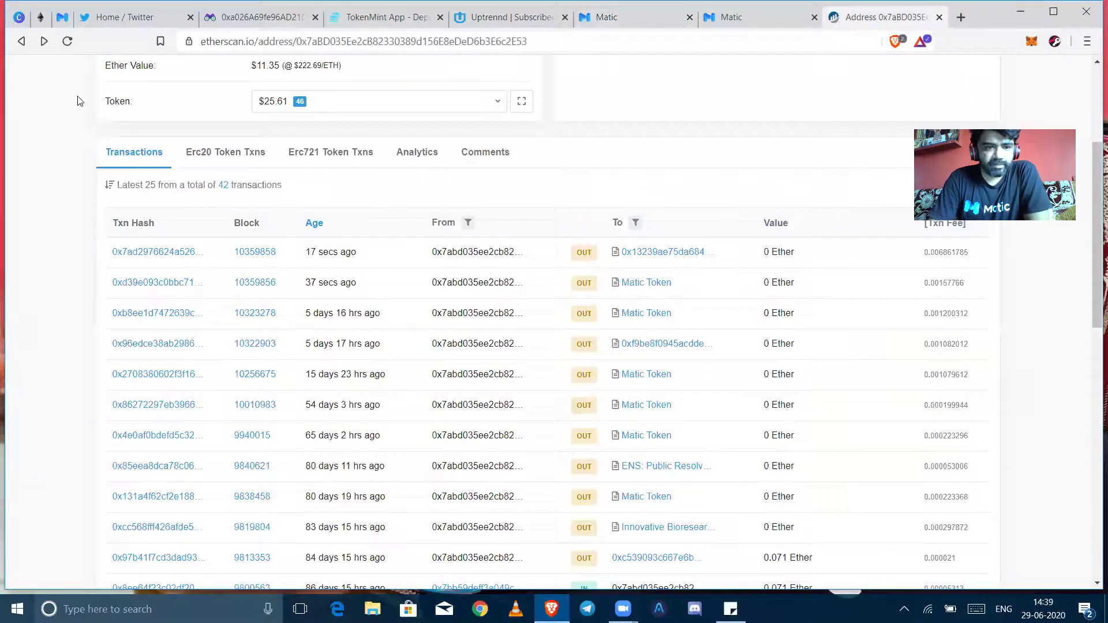
Enter 100000 MATIC in the Rewards Calculator to project 1472541.8897 MATIC over 365 days
click(68, 42)
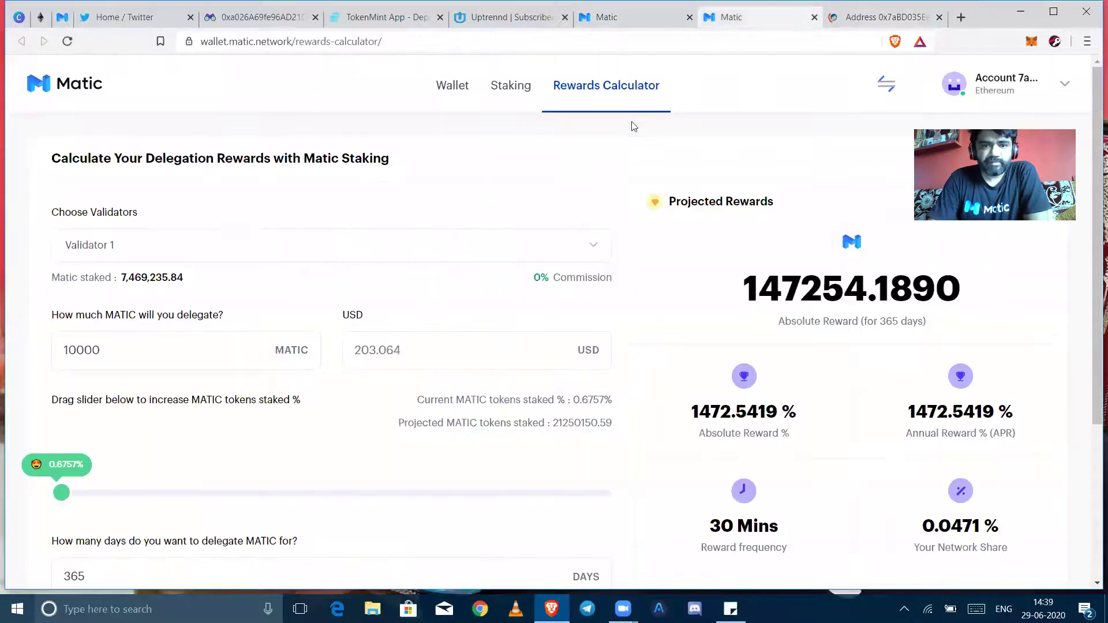
click(744, 17)
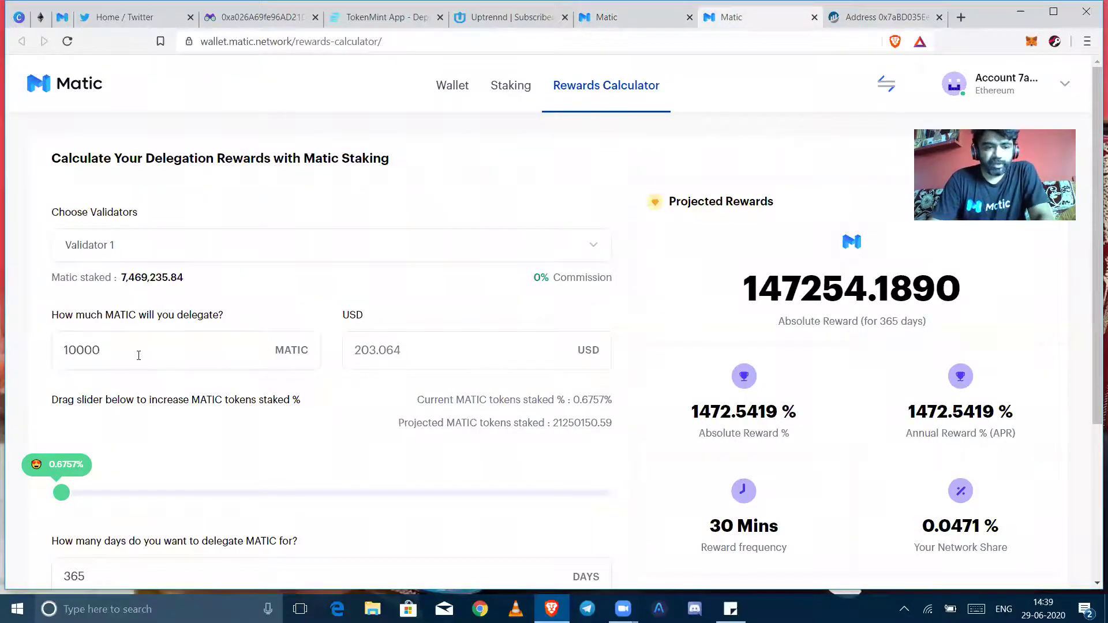
double_click(139, 354)
text(100000)
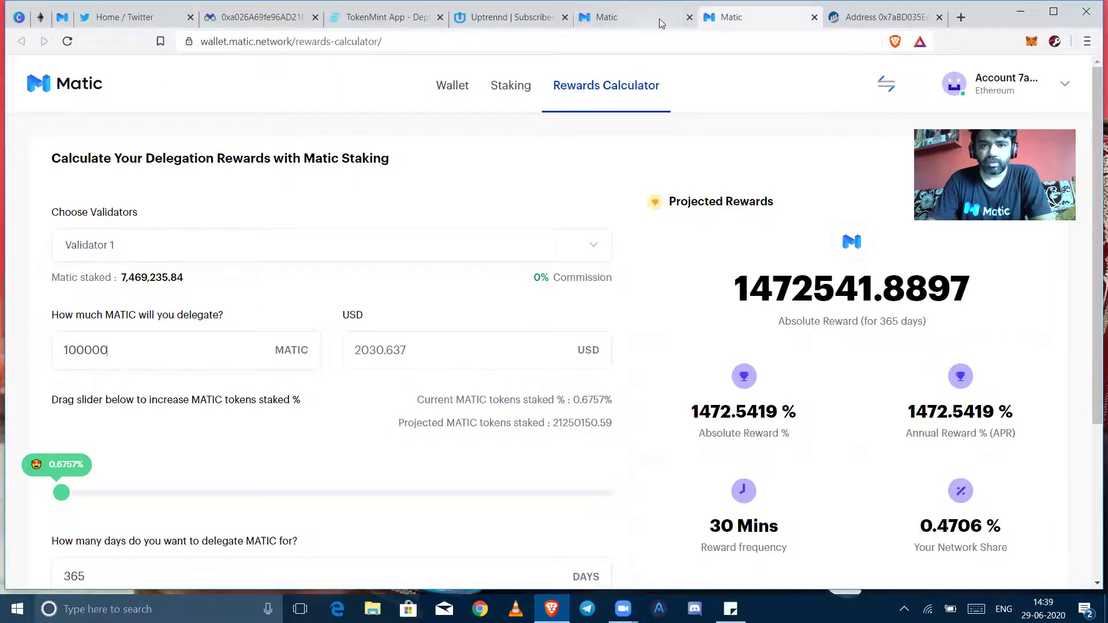
Reload My Account to show the 6,950 Matic stake and 7.02 Matic new rewards
click(640, 18)
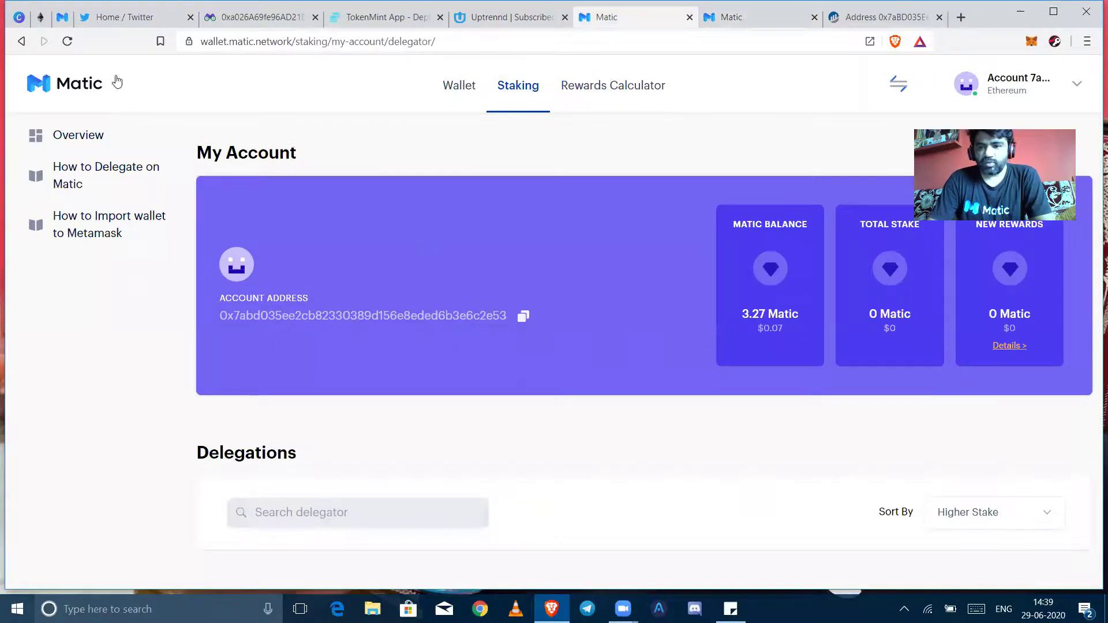
click(67, 41)
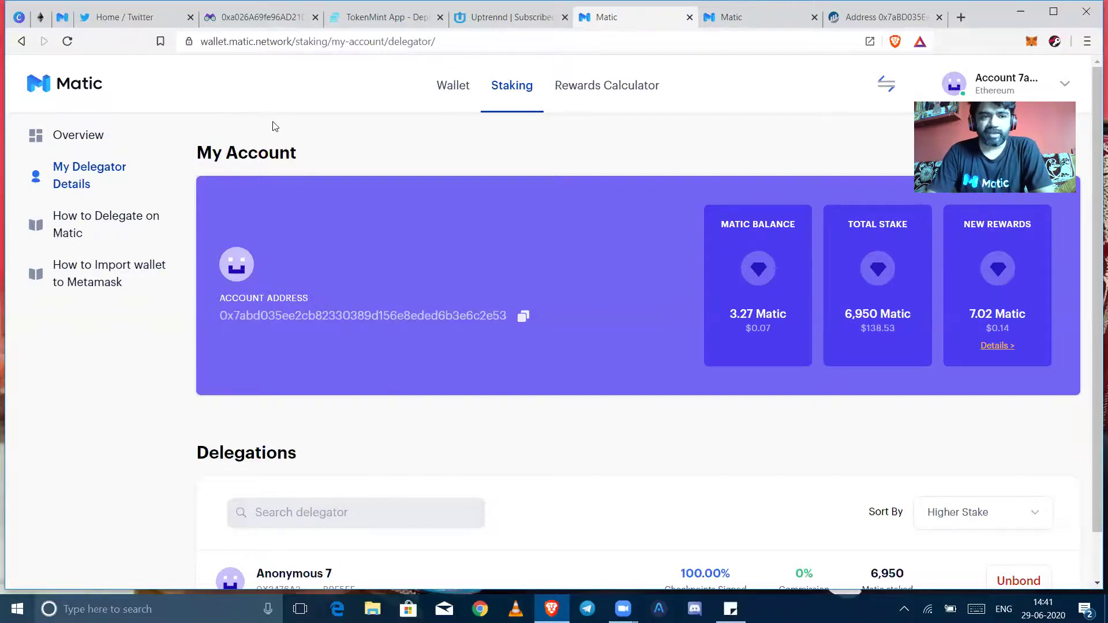
click(66, 44)
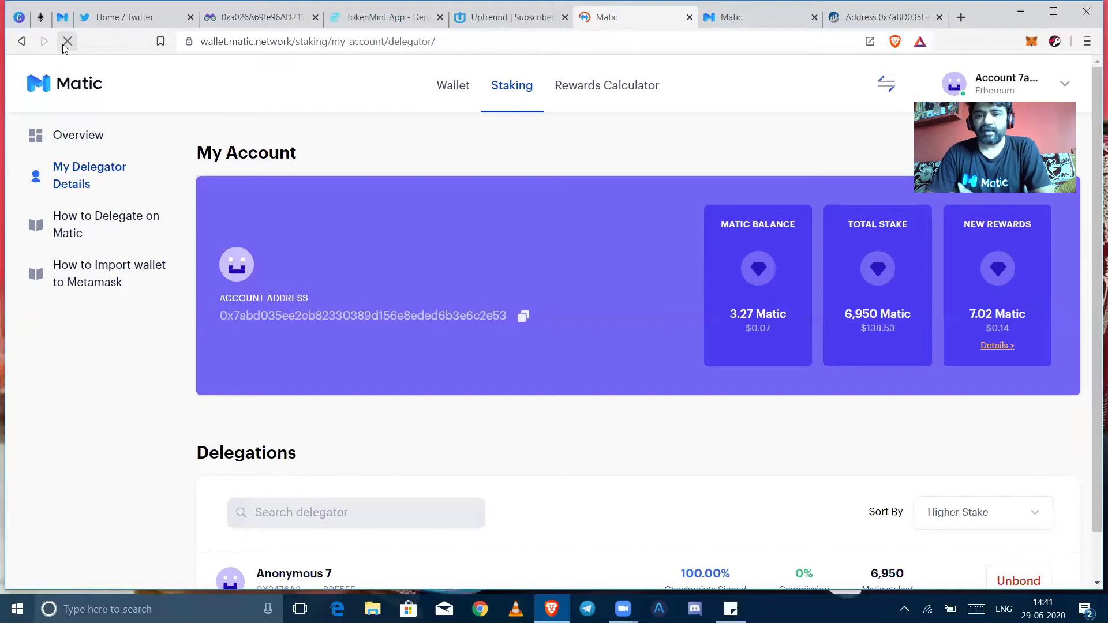